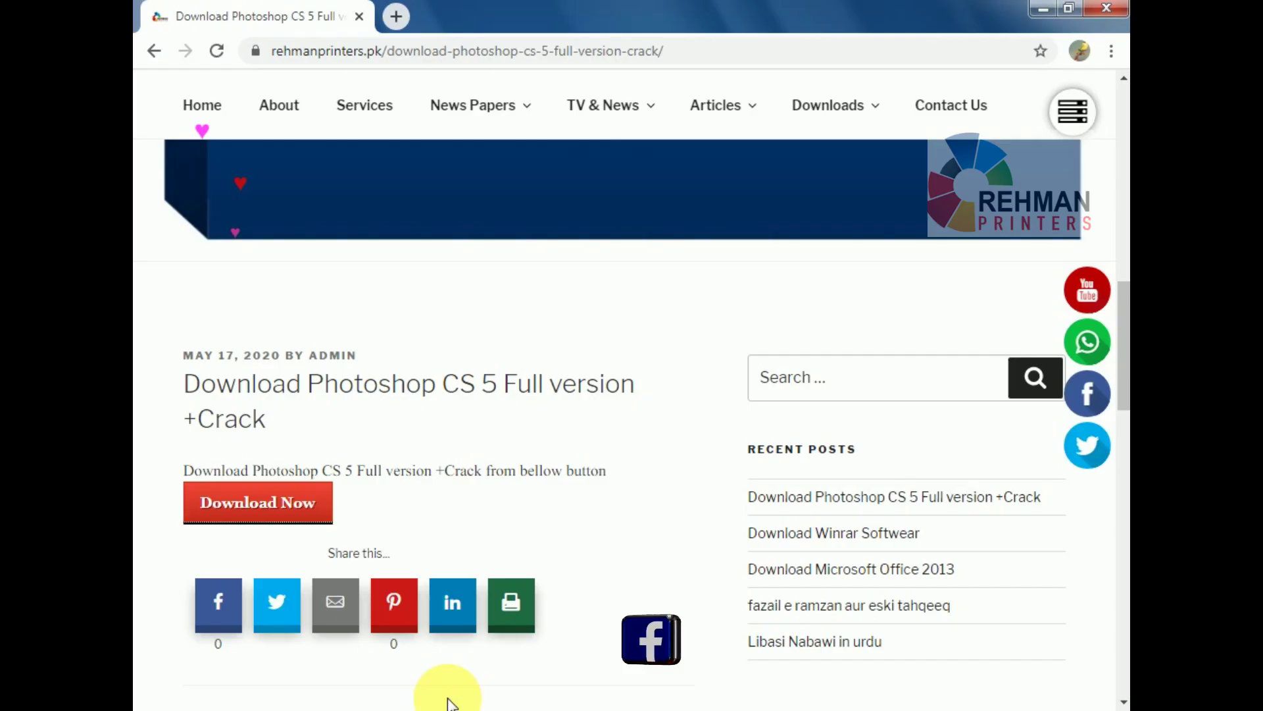
- Follow the Rehman Printers post's Download Now link to the Photoshop CS5 download page
scroll(637, 352, up, 5)
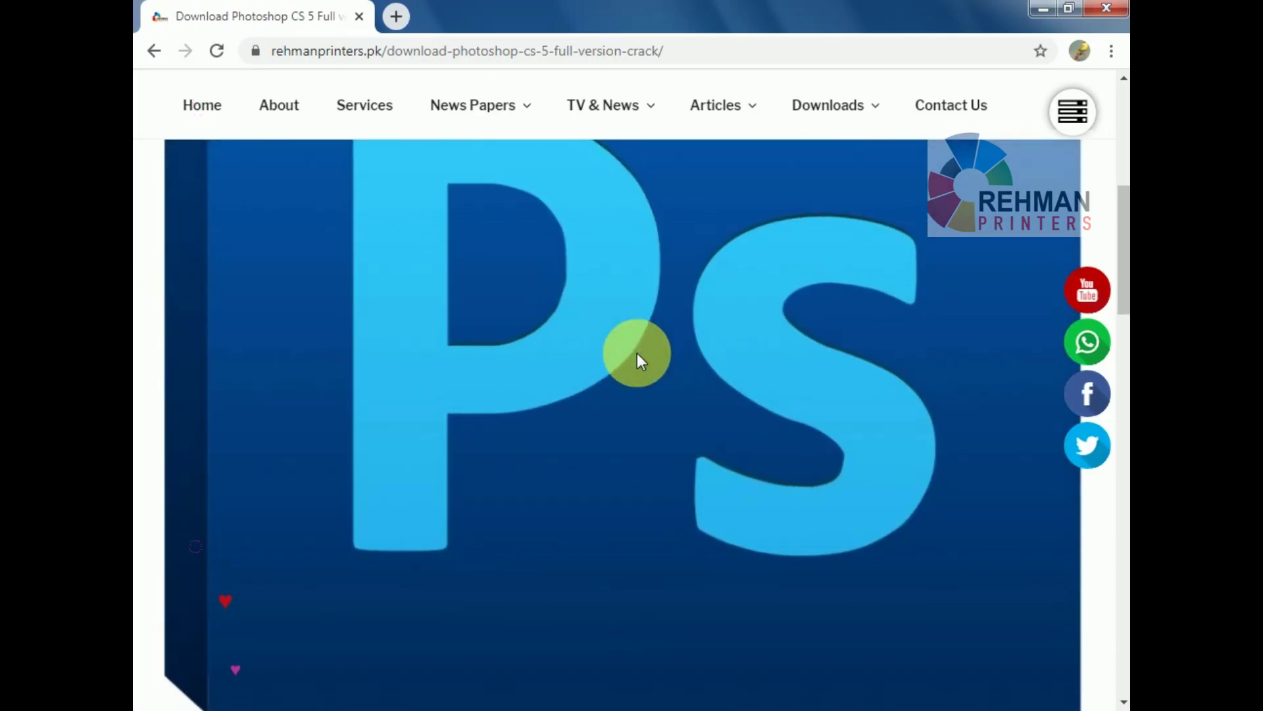
scroll(637, 353, down, 5)
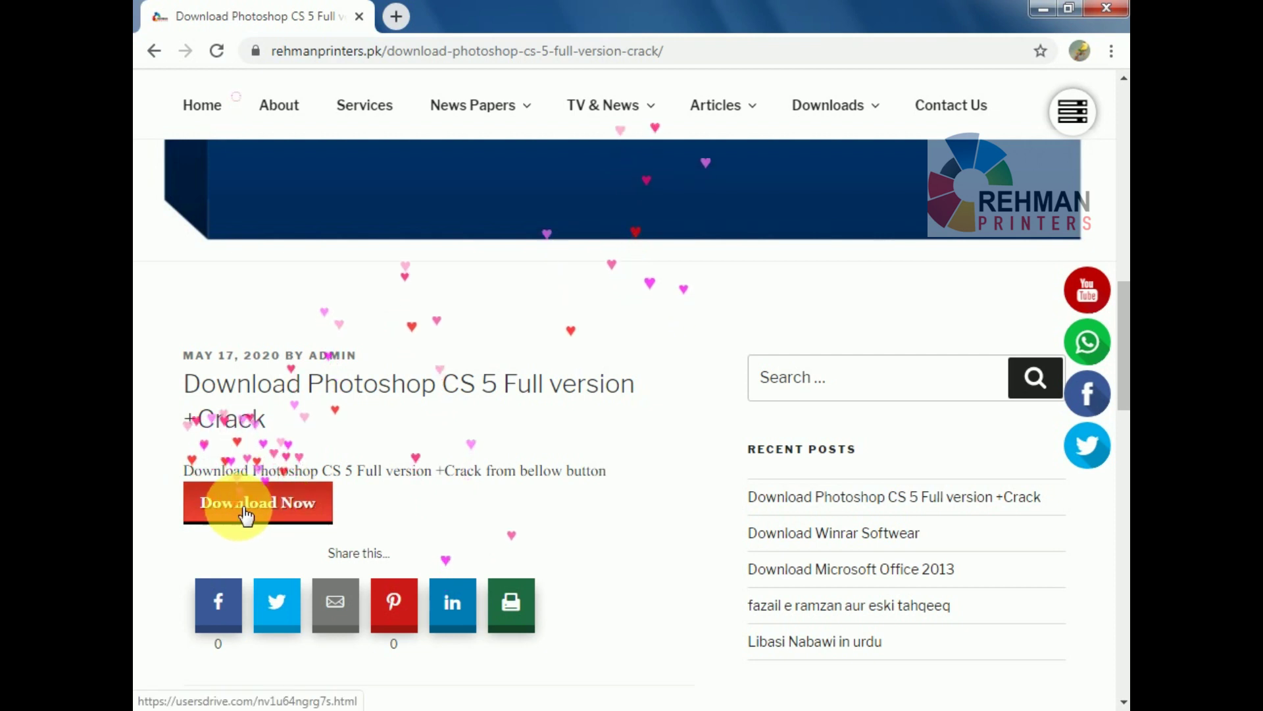
click(245, 517)
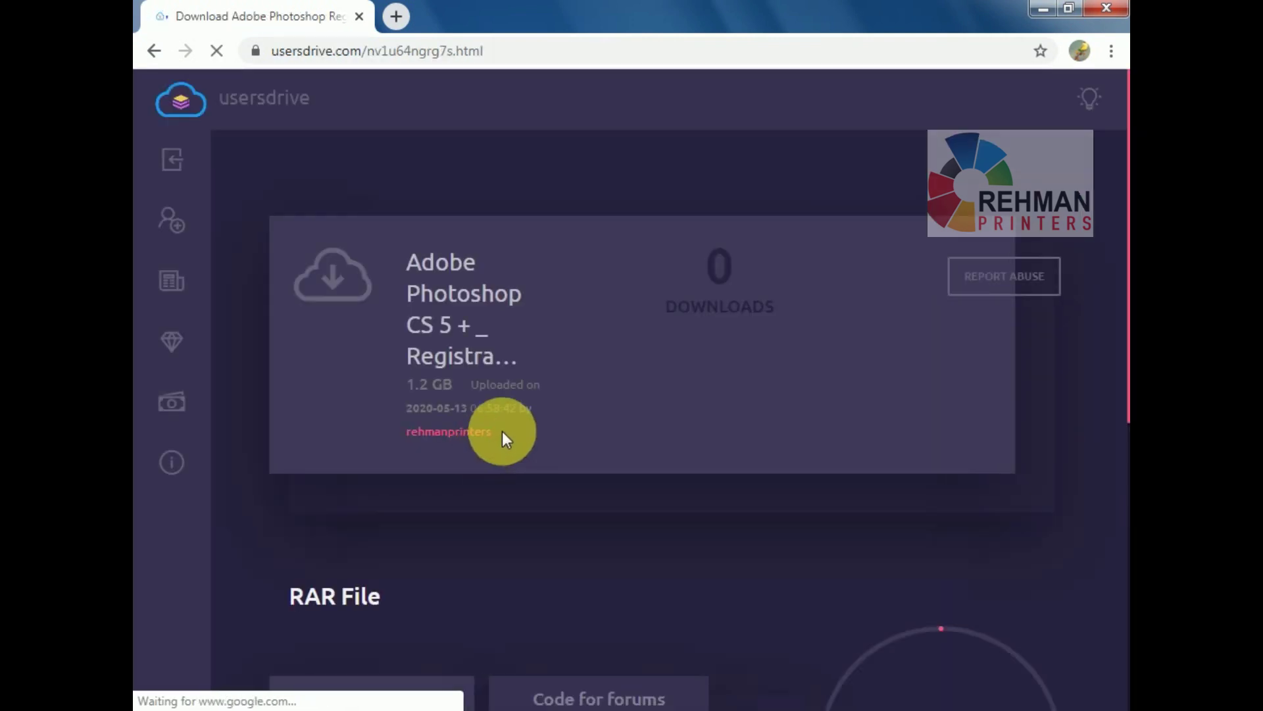
- Scroll past the RAR File section and tick 'I'm not a robot' after the countdown
scroll(503, 432, down, 3)
scroll(503, 431, down, 3)
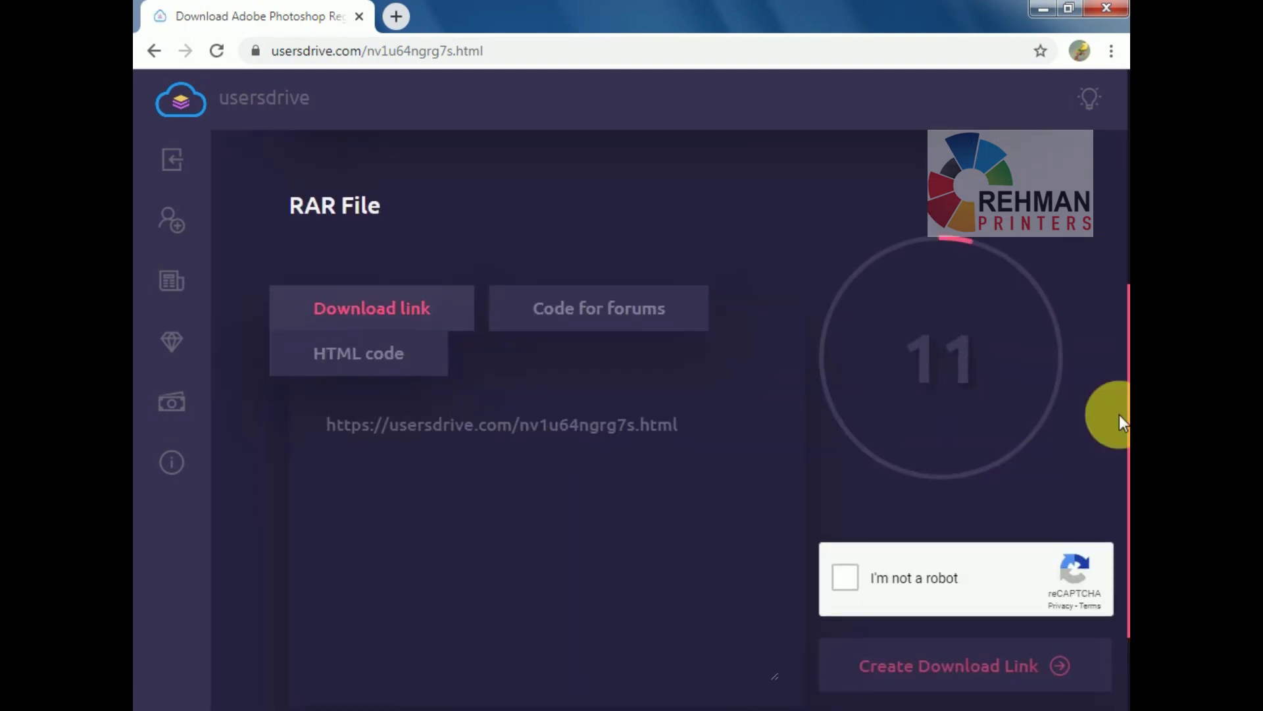
scroll(968, 302, down, 5)
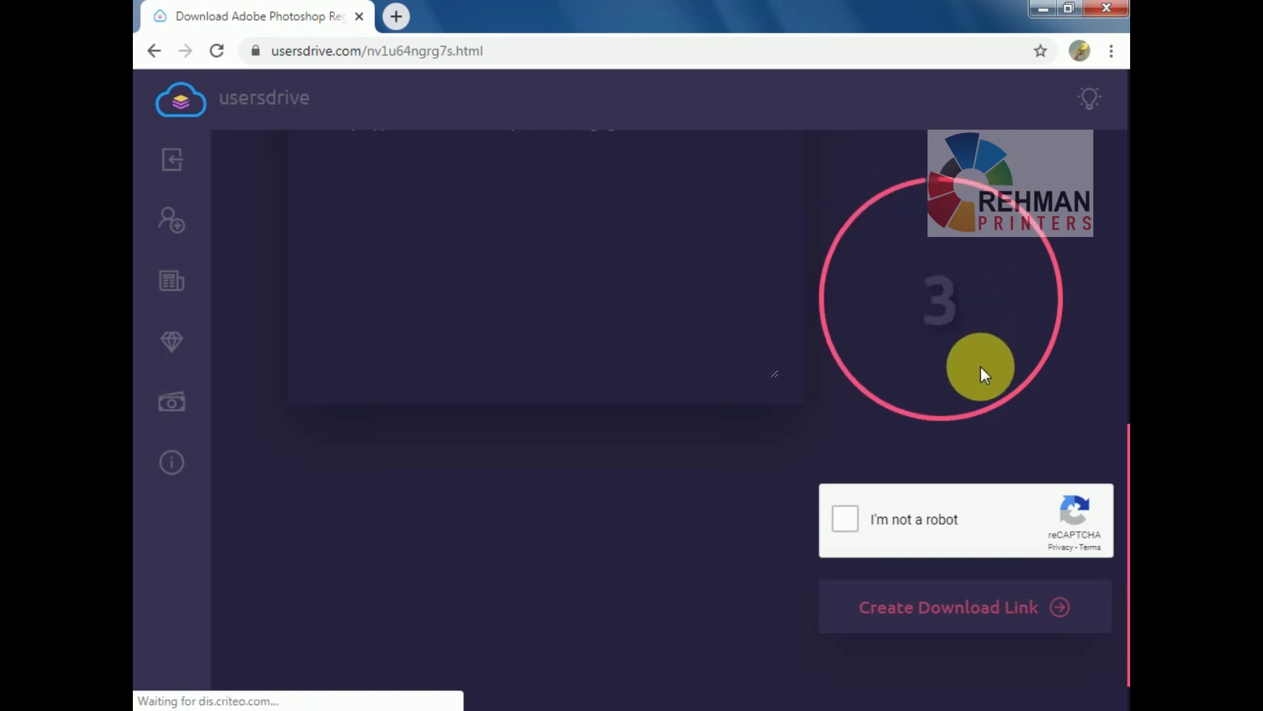
click(845, 520)
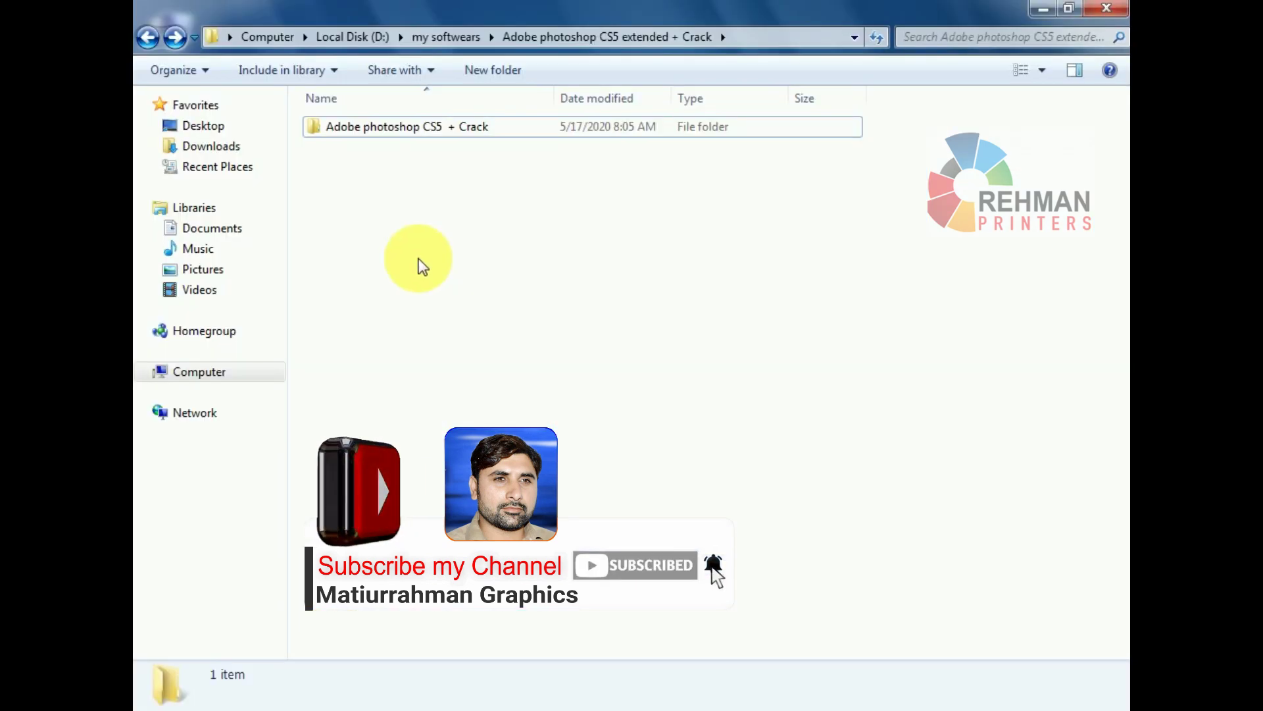
- Run Set-up.exe from the Adobe photoshop CS5 + Crack > Adobe CS5 > cs5 folder
double_click(385, 128)
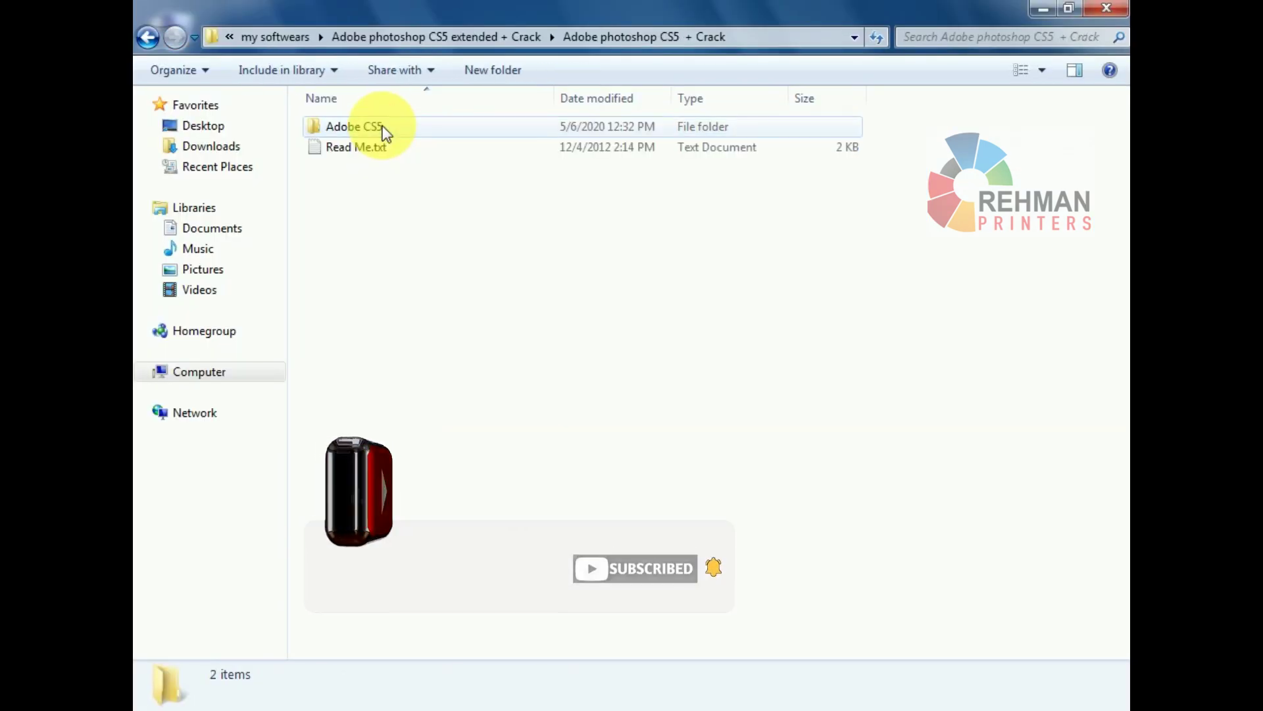
double_click(377, 125)
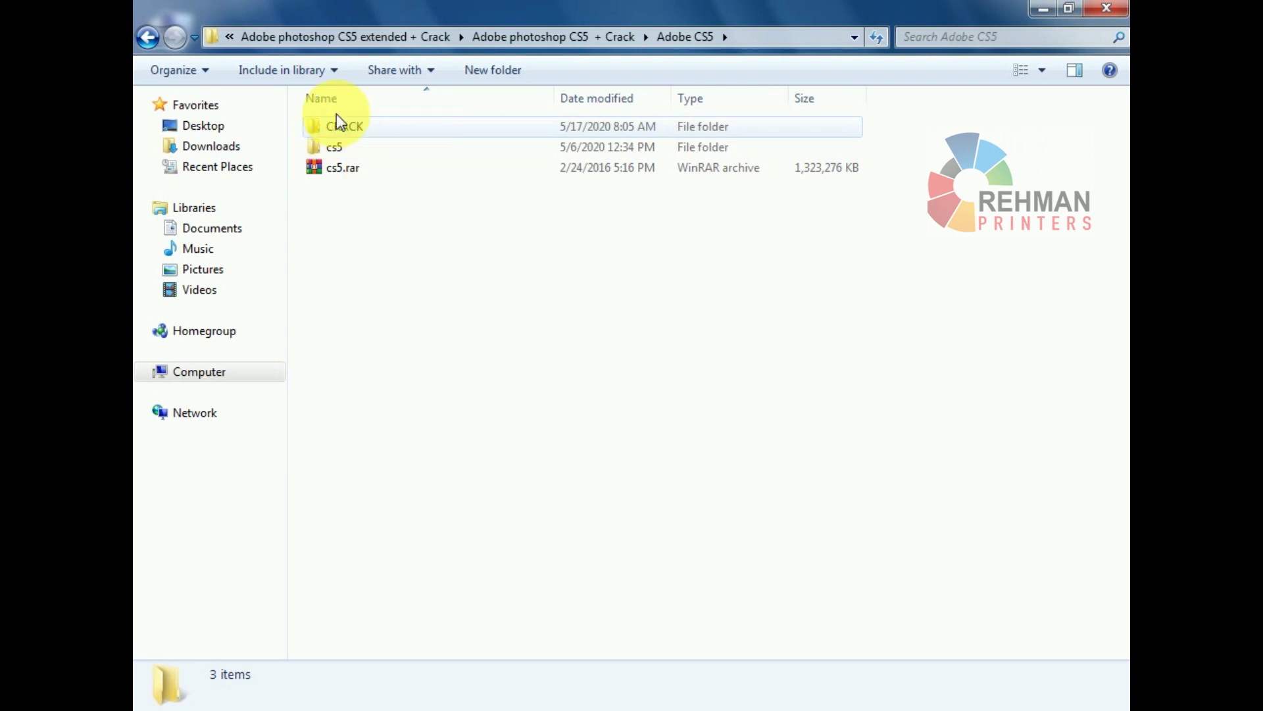
double_click(337, 149)
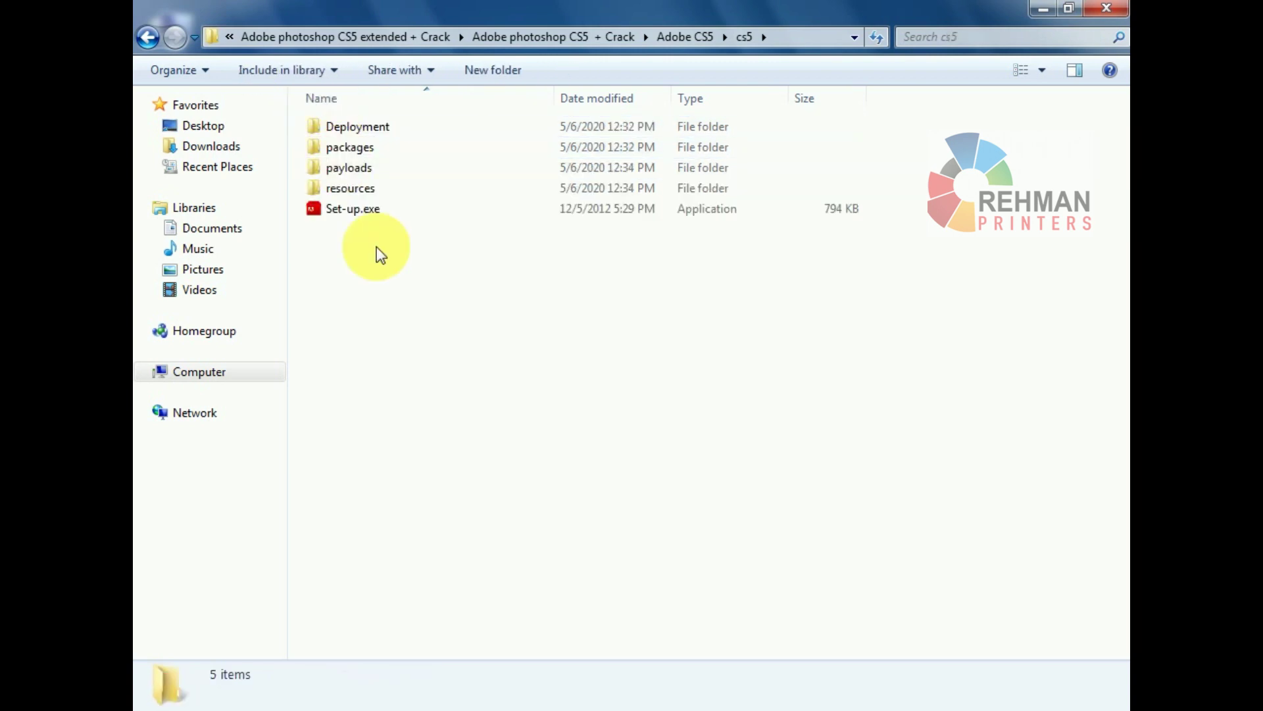
right_click(345, 212)
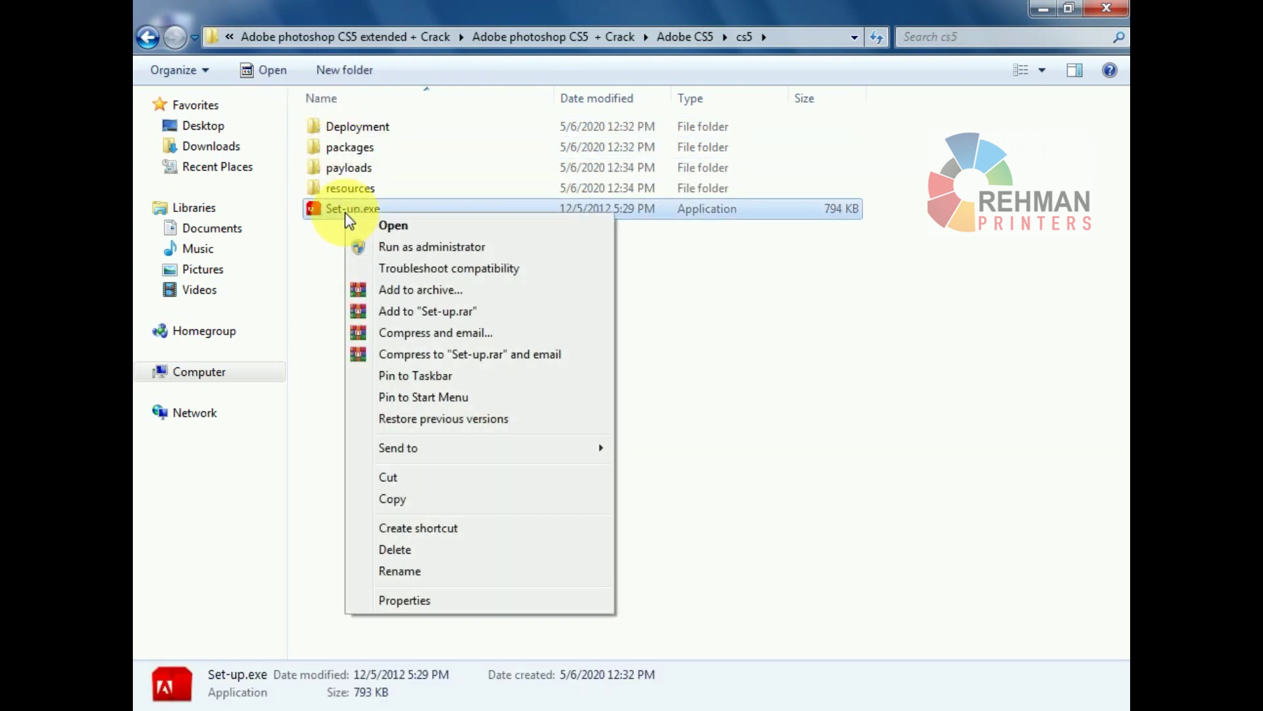
click(389, 226)
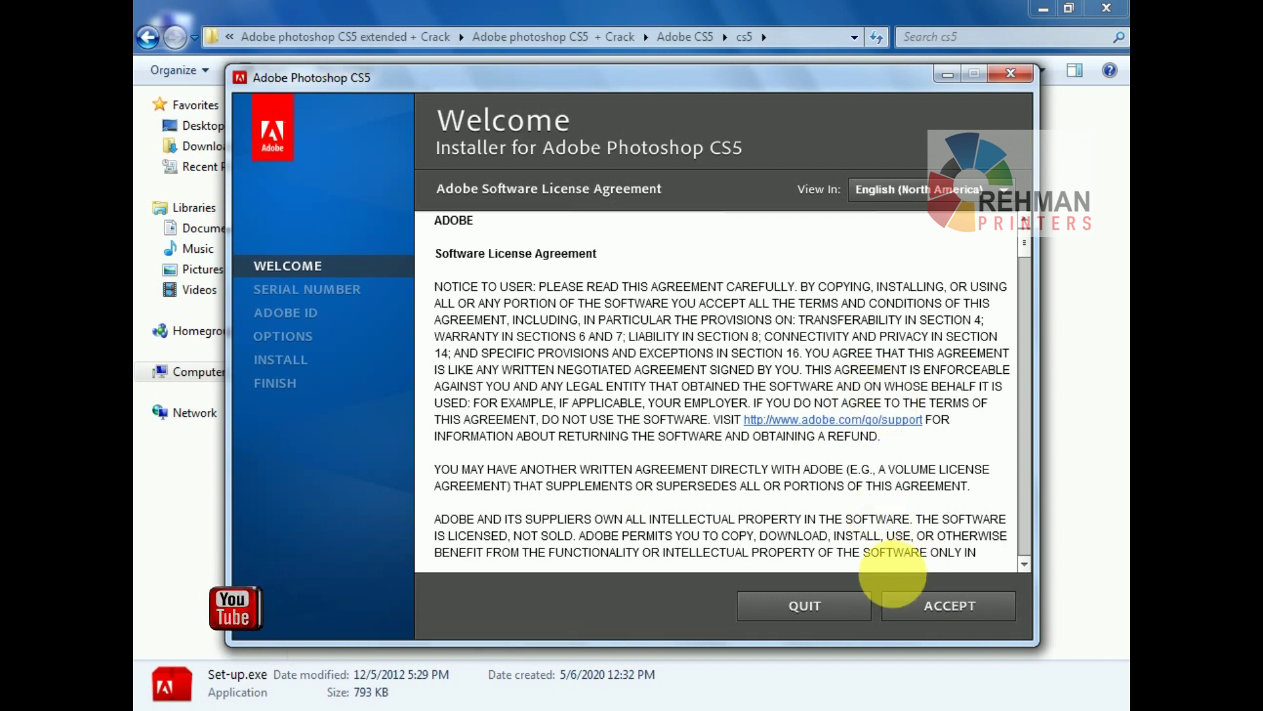
- Accept the licence and choose a trial installation in English (International)
click(932, 612)
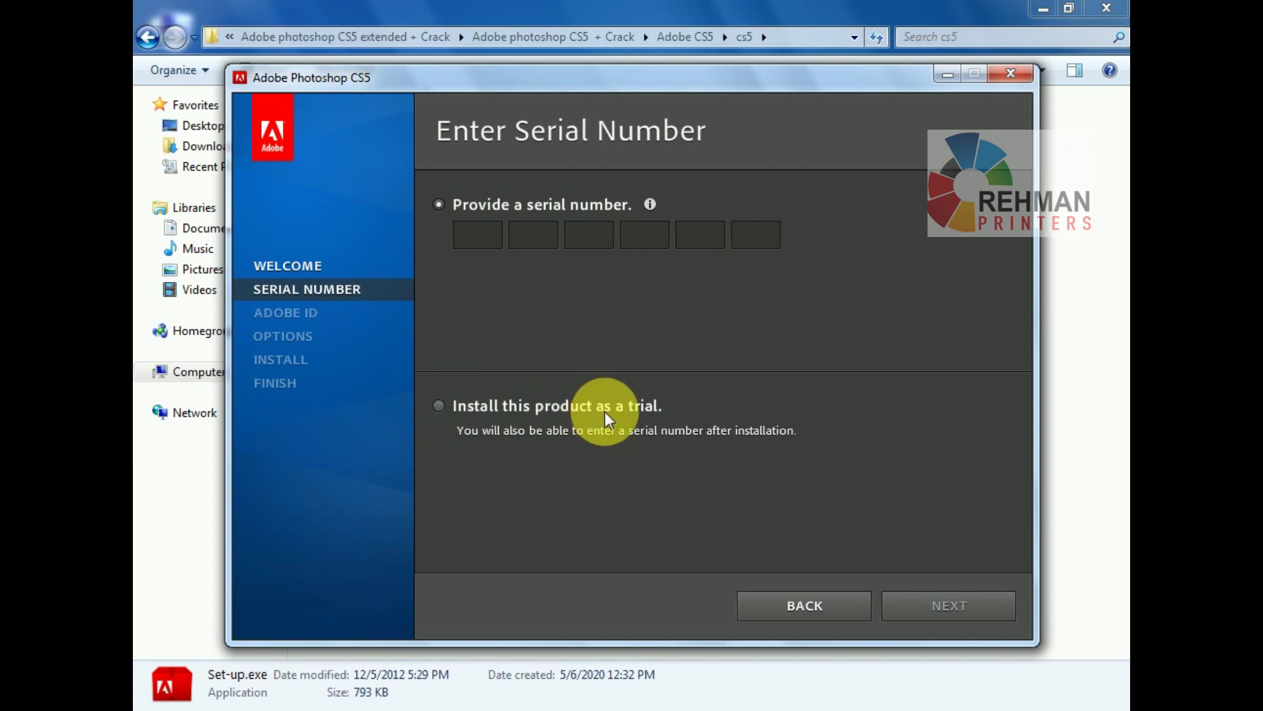
click(439, 407)
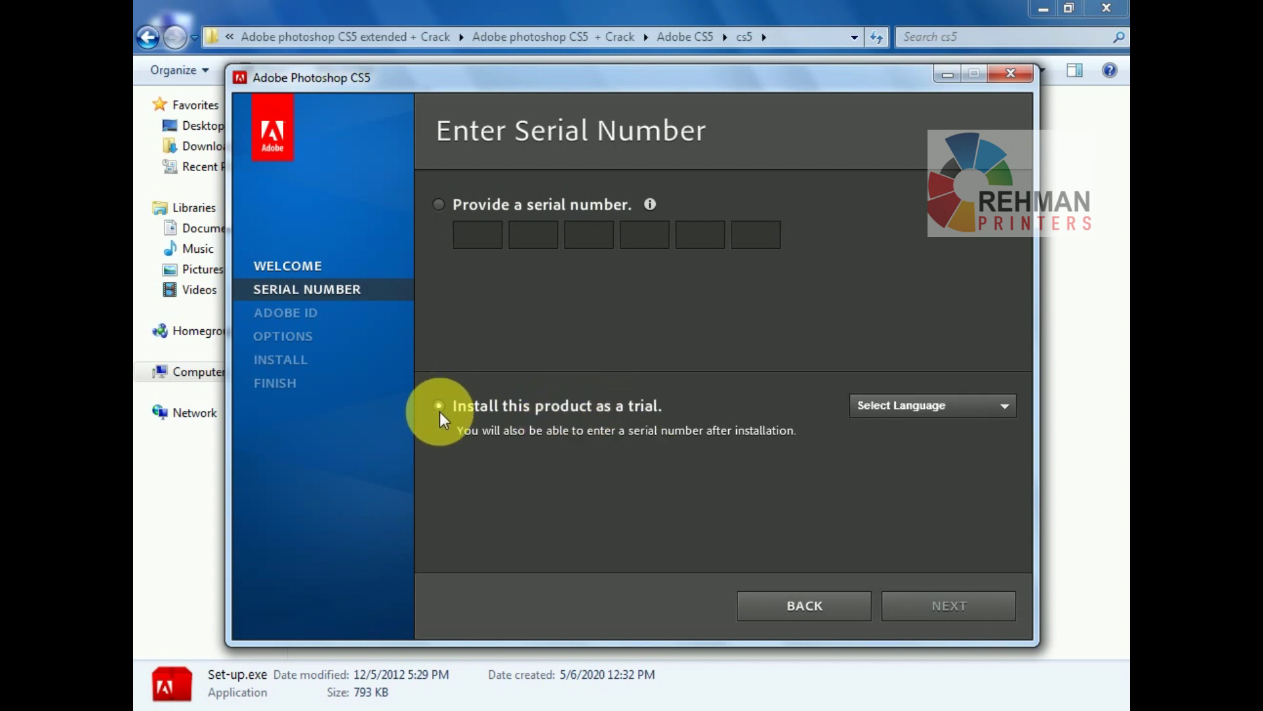
click(987, 416)
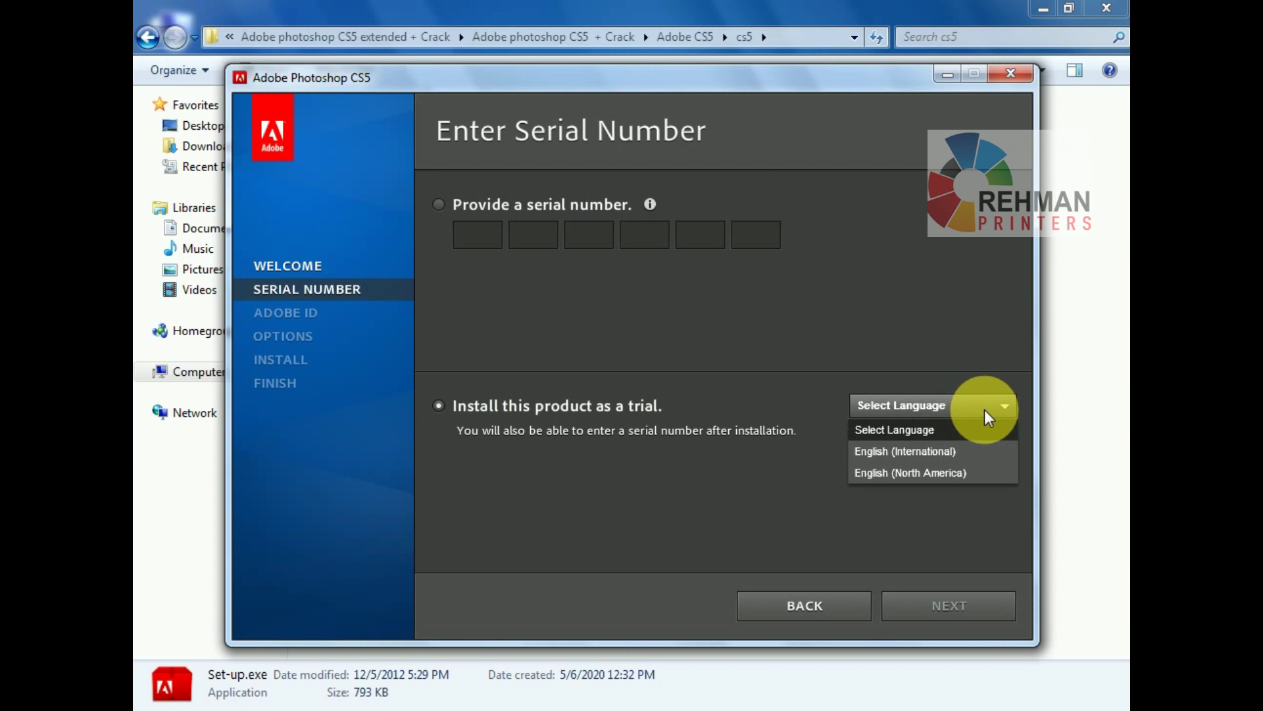
click(934, 454)
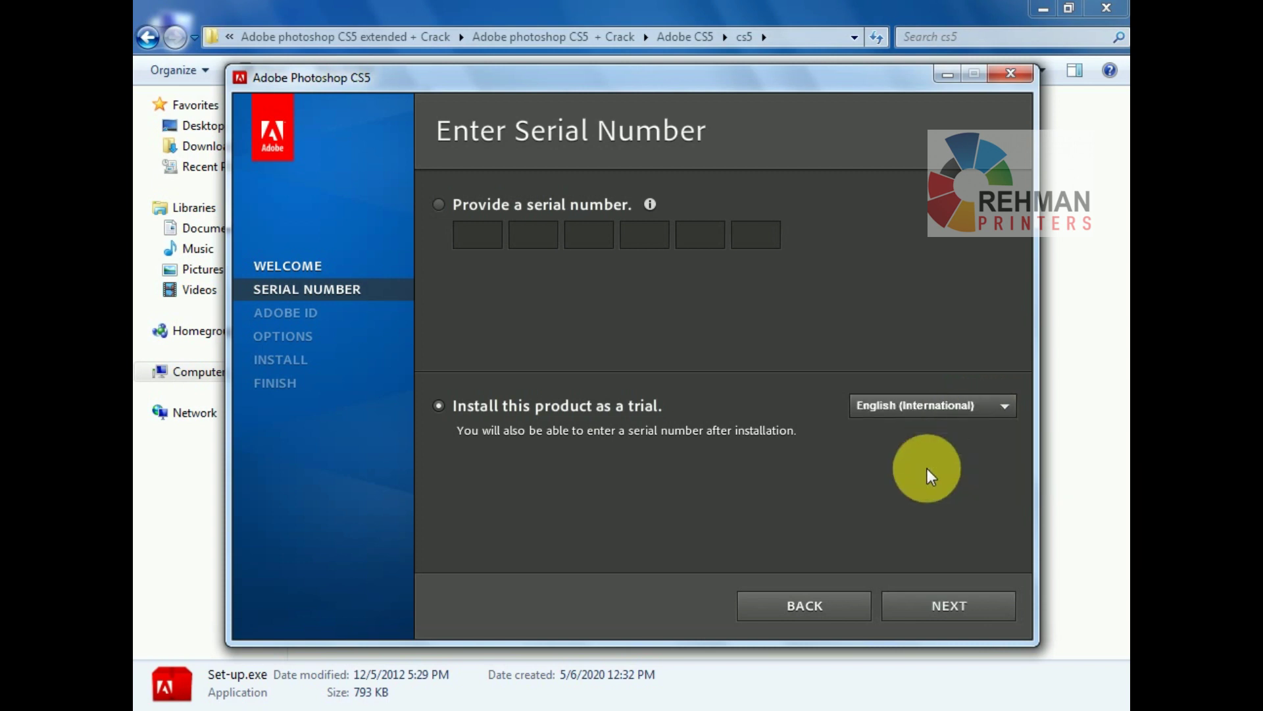
click(937, 606)
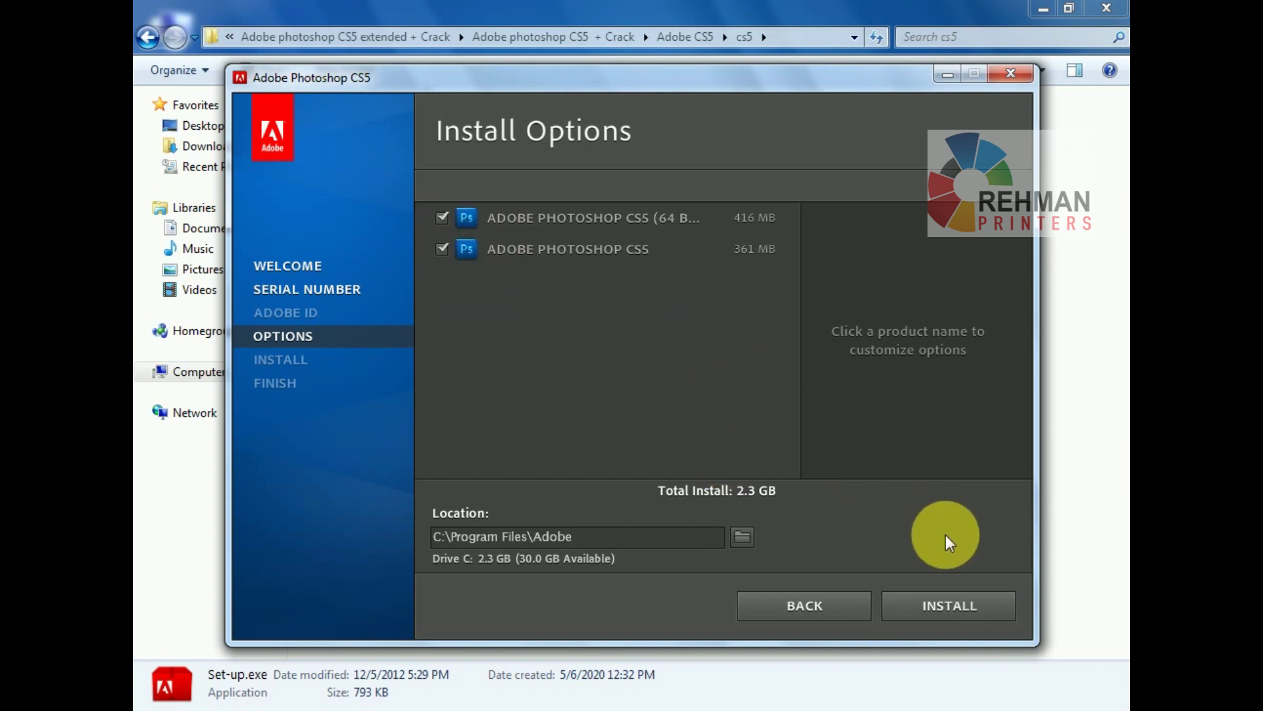
- Install both Photoshop CS5 components to C:\Program Files\Adobe and close the finished installer
click(947, 613)
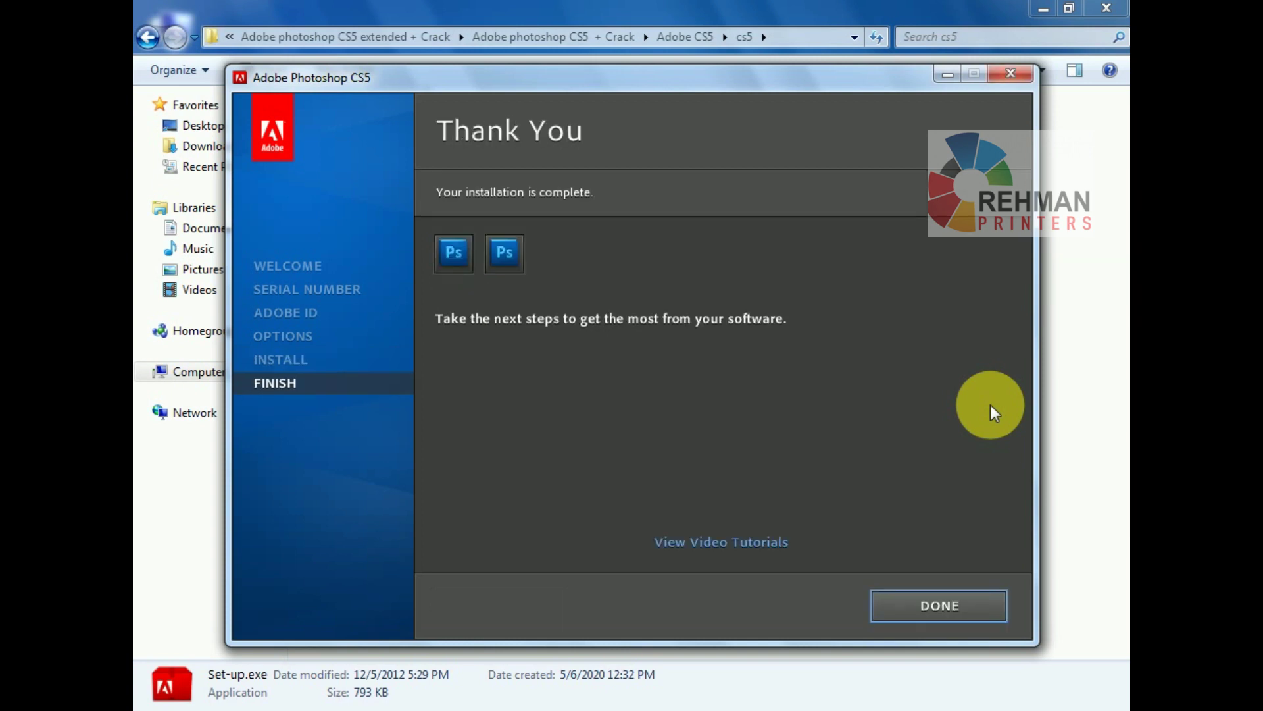
click(944, 613)
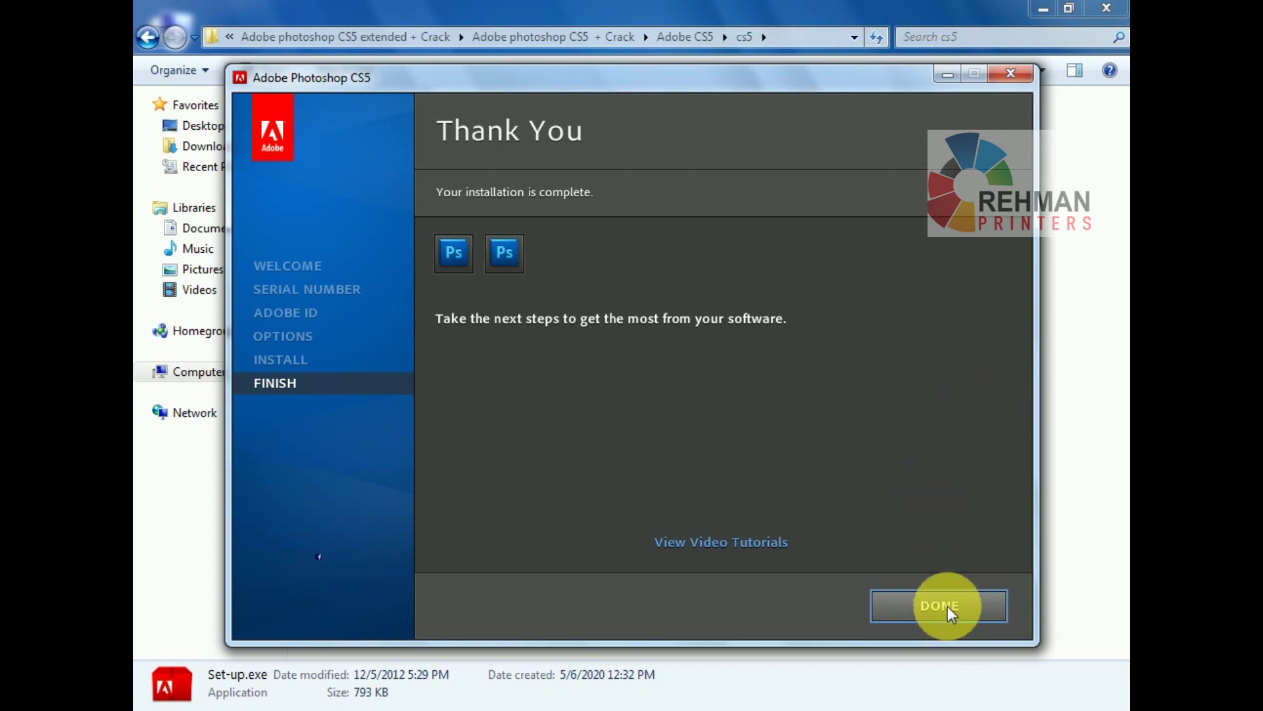
click(941, 610)
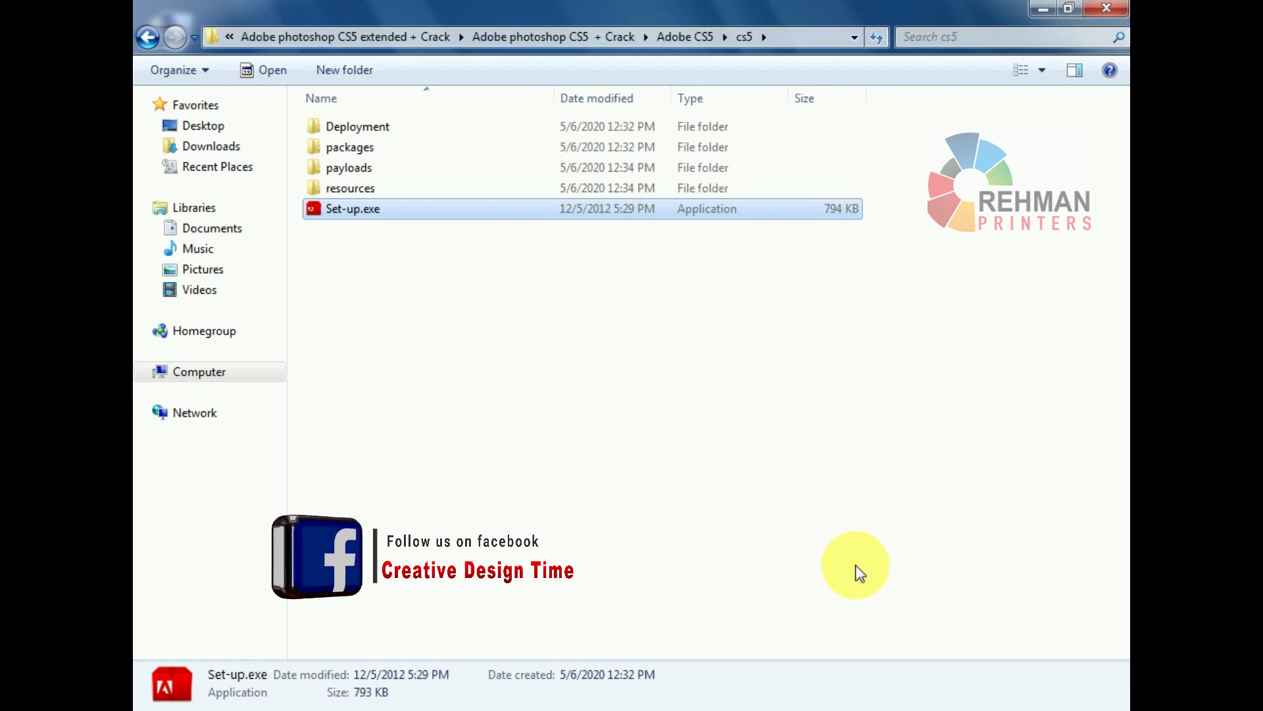
- Extract ADBE_CRACK - 64bit.rar in the CRACK folder of Adobe CS5
click(393, 263)
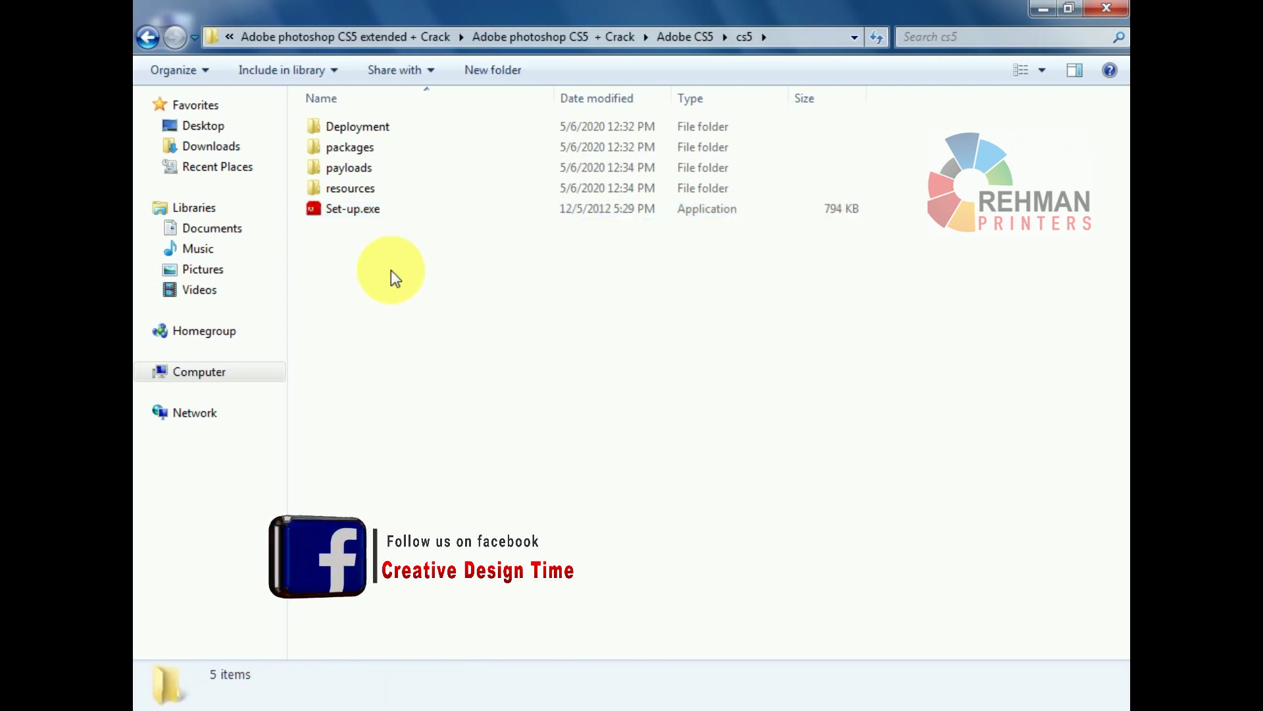
click(147, 36)
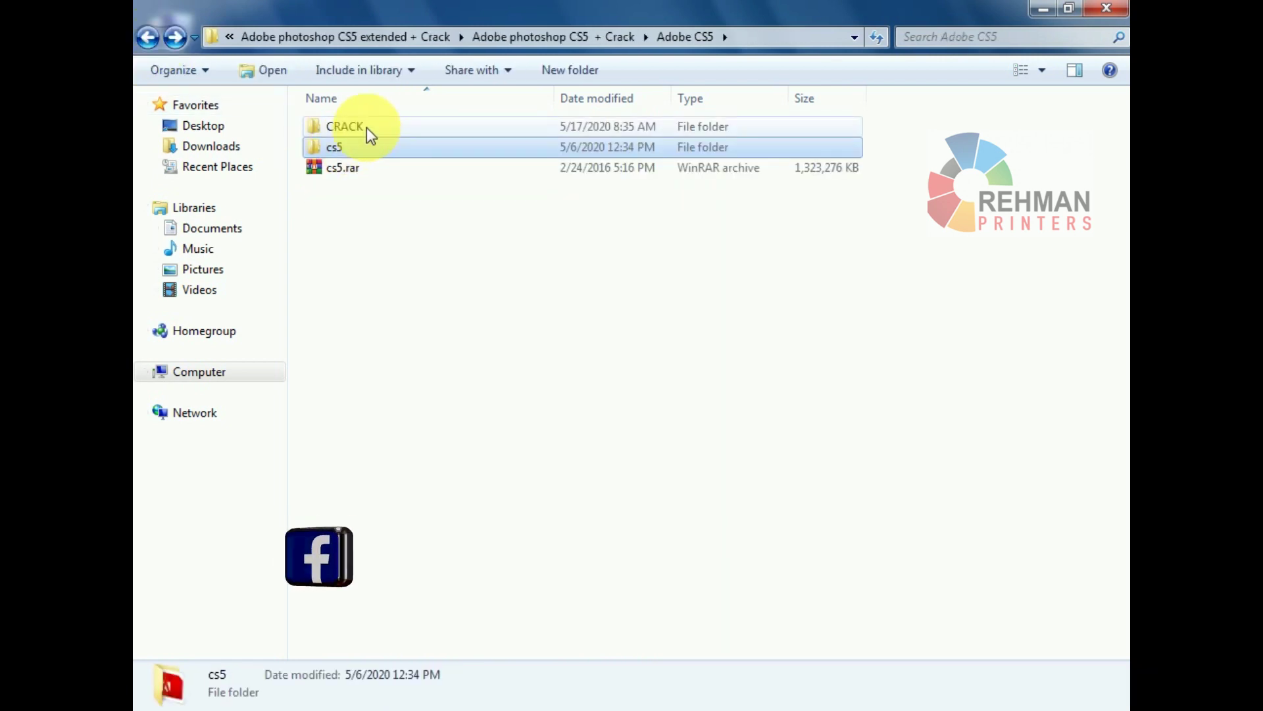
double_click(365, 128)
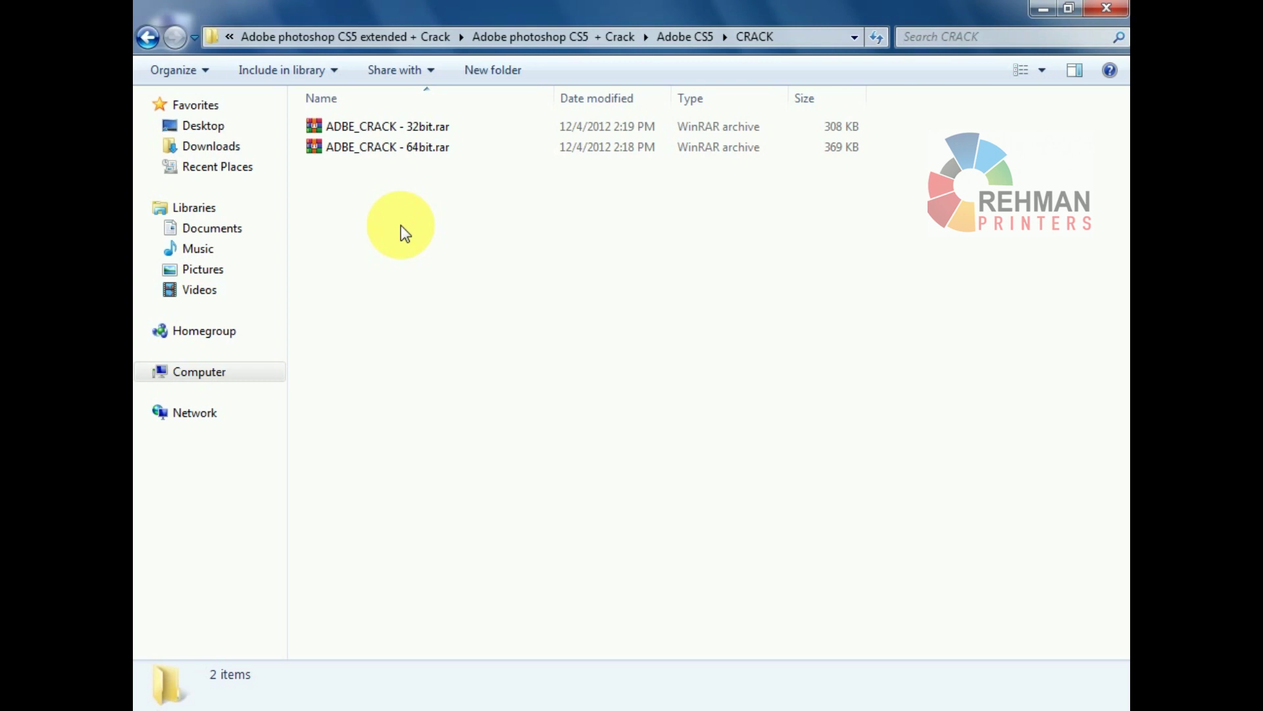
right_click(361, 149)
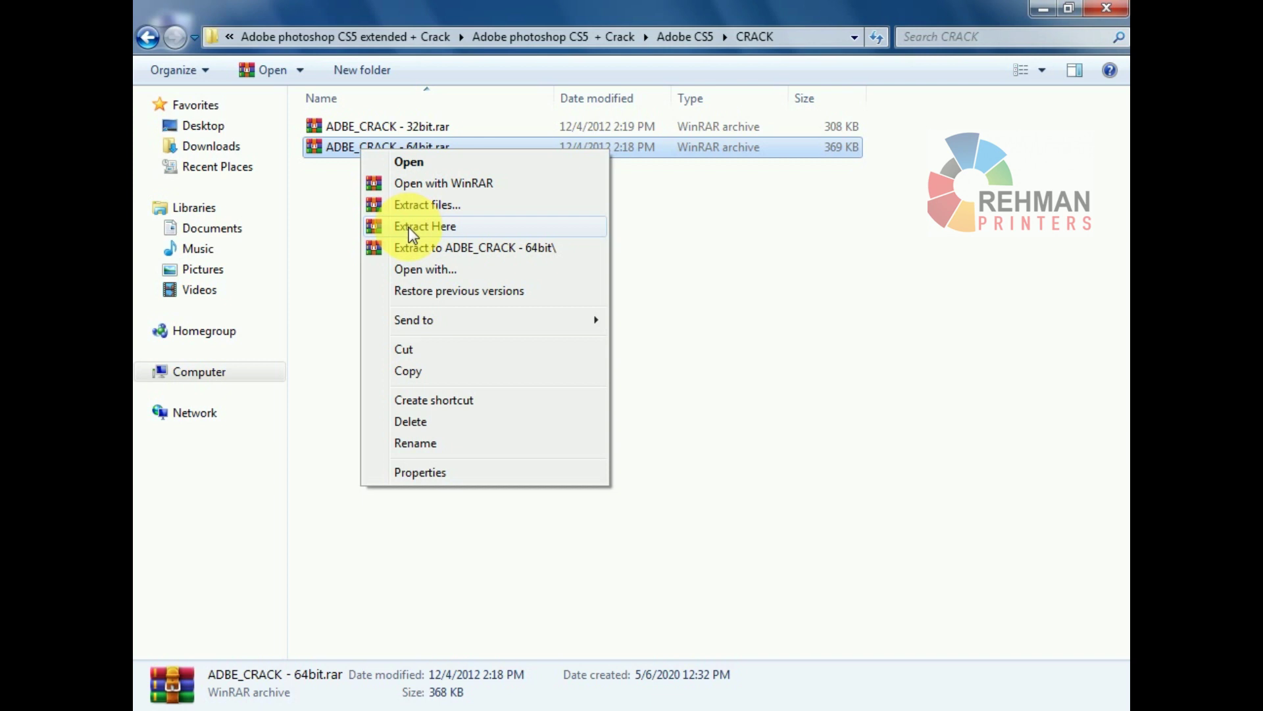
click(409, 227)
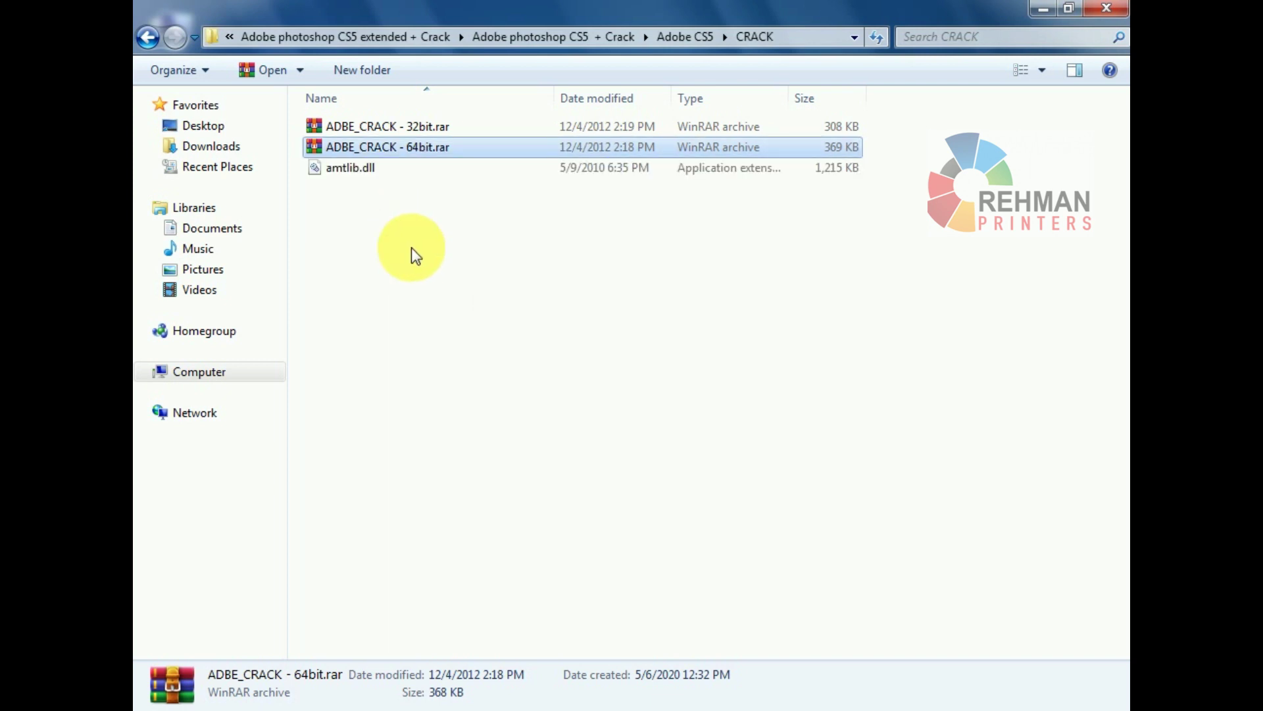
- Copy the extracted amtlib.dll and minimize the window to show the desktop
right_click(338, 170)
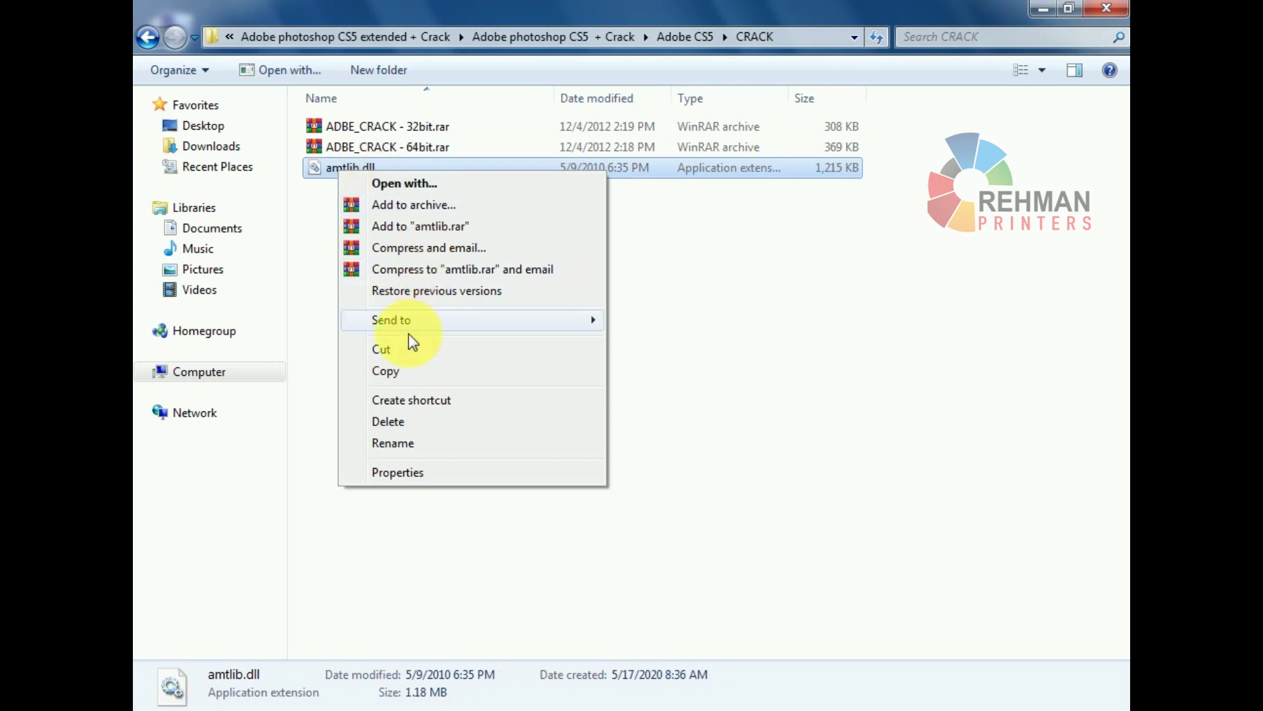
click(386, 374)
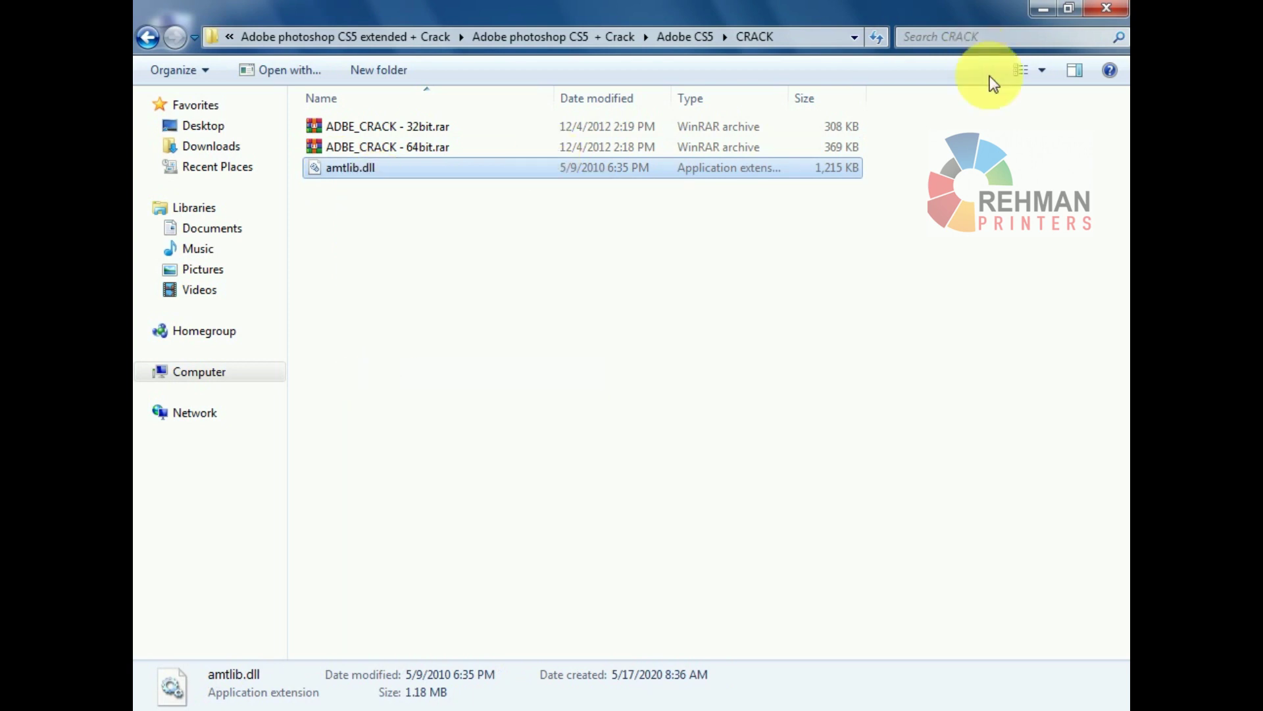
click(1043, 8)
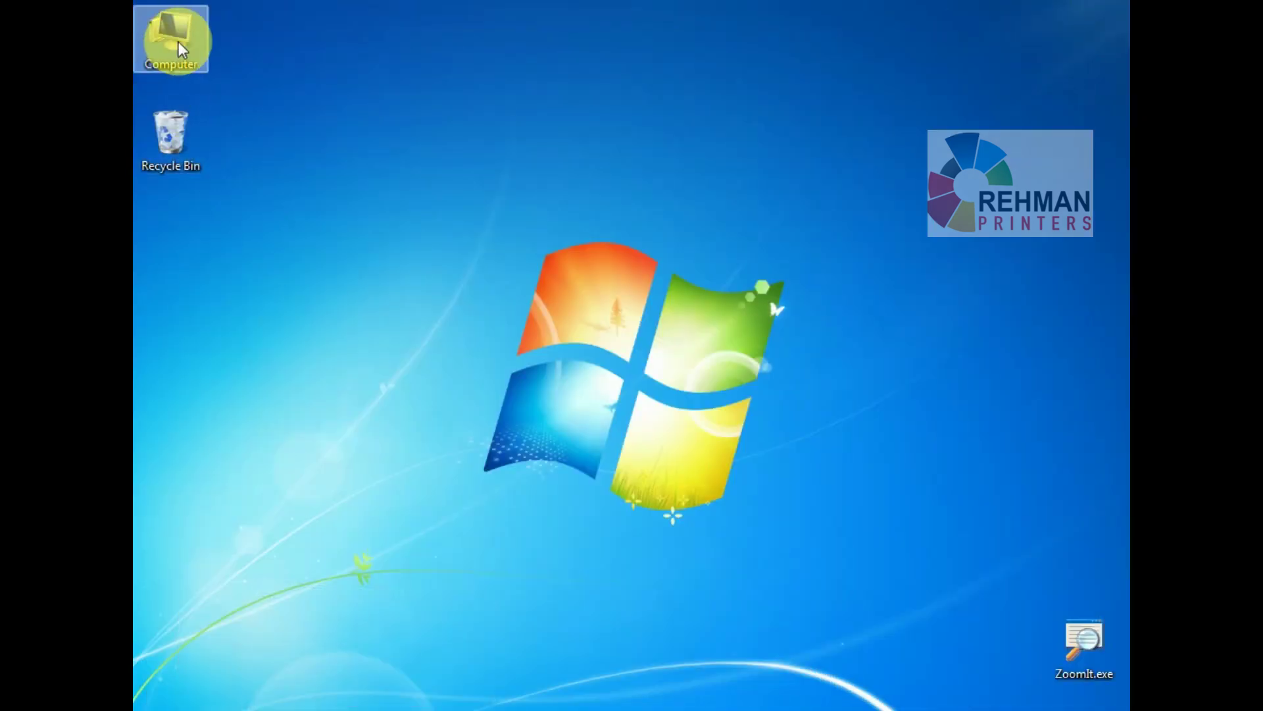
- Browse to C:\Program Files\Adobe\Adobe Photoshop CS5 (64 Bit)
double_click(179, 41)
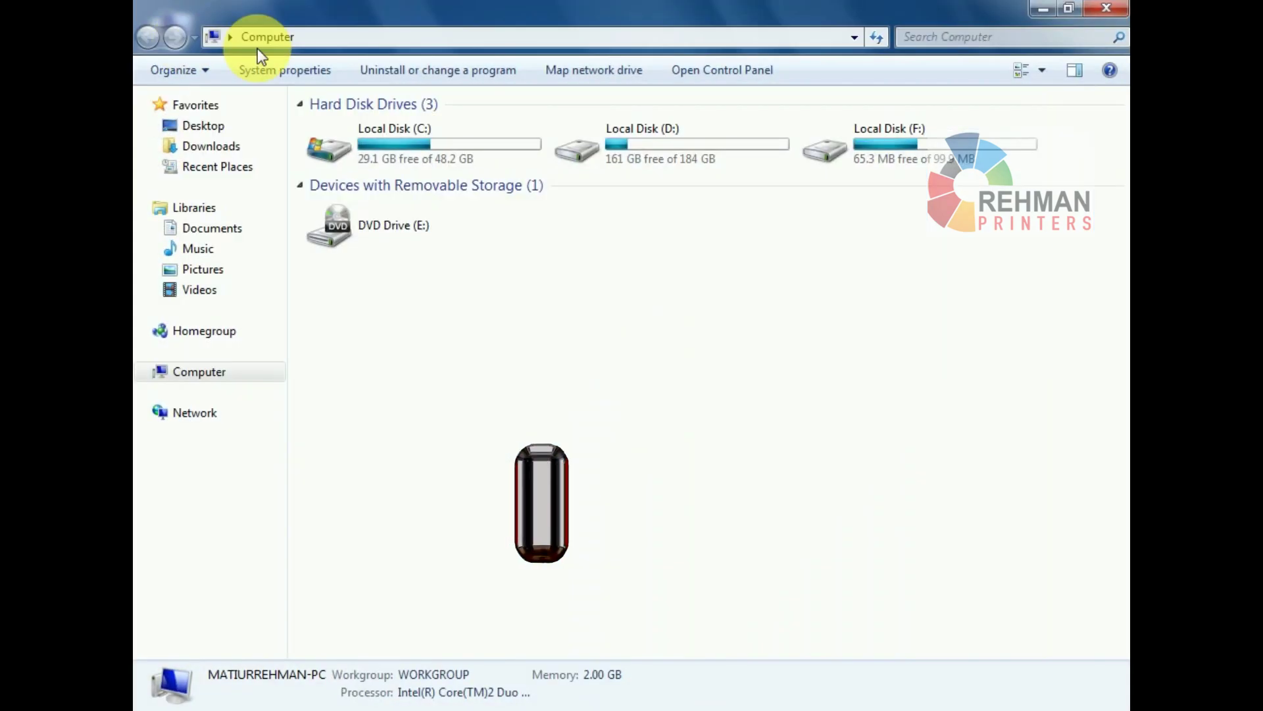
double_click(380, 140)
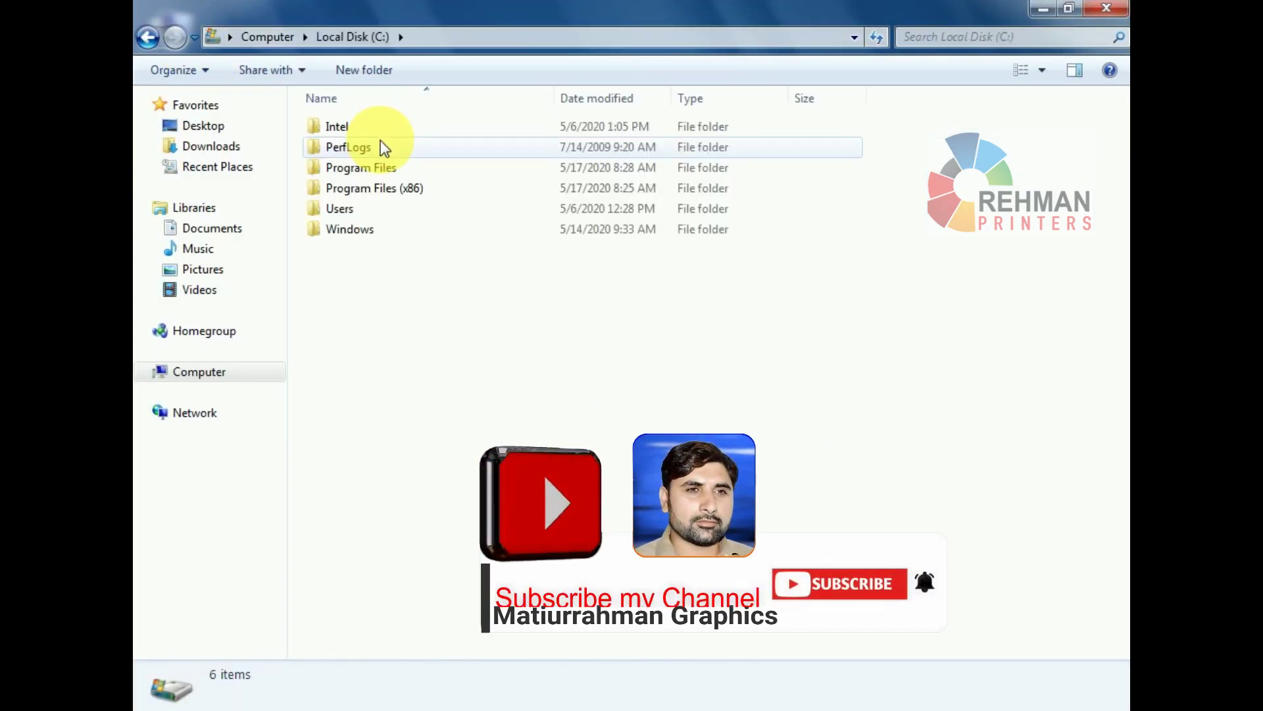
click(356, 171)
double_click(356, 171)
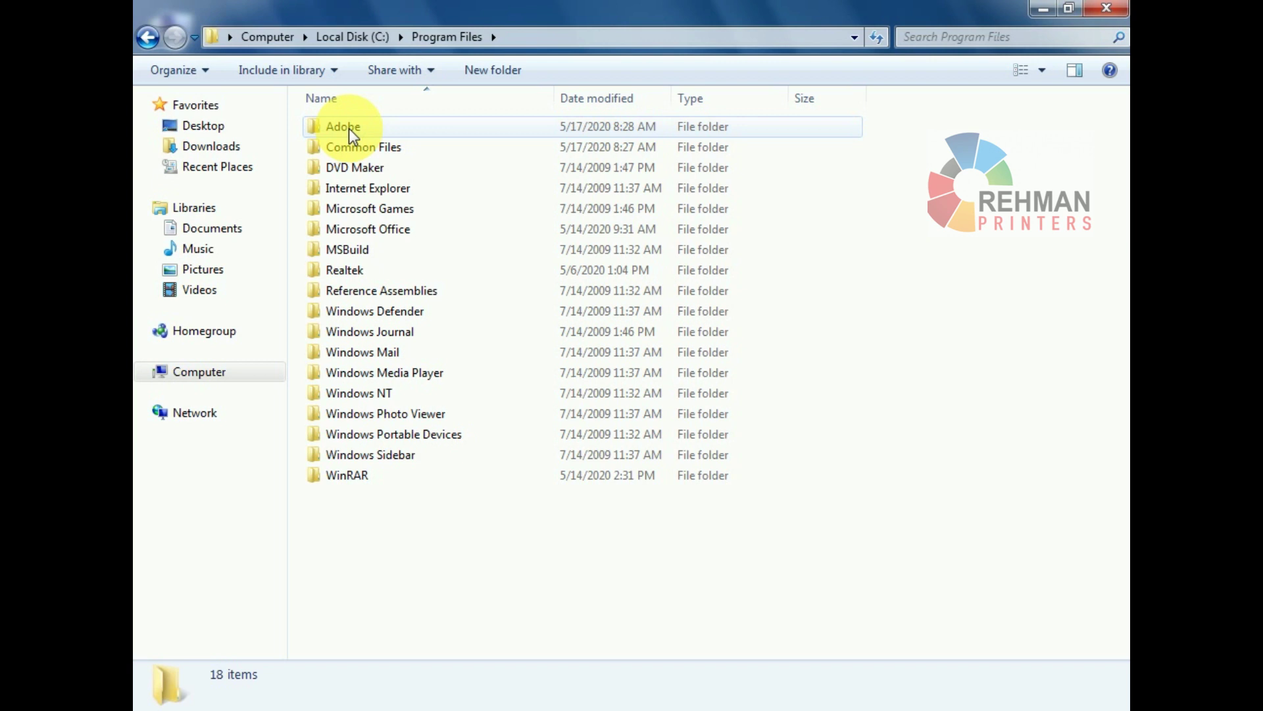
double_click(350, 131)
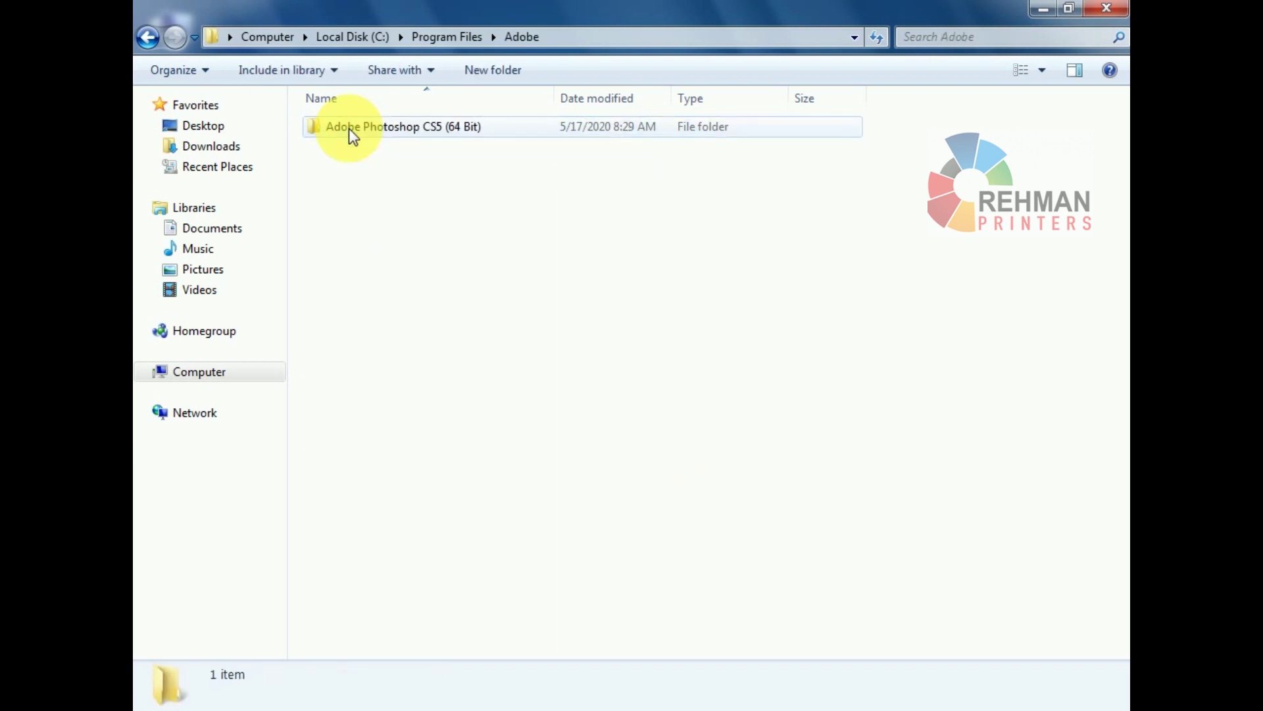
double_click(398, 136)
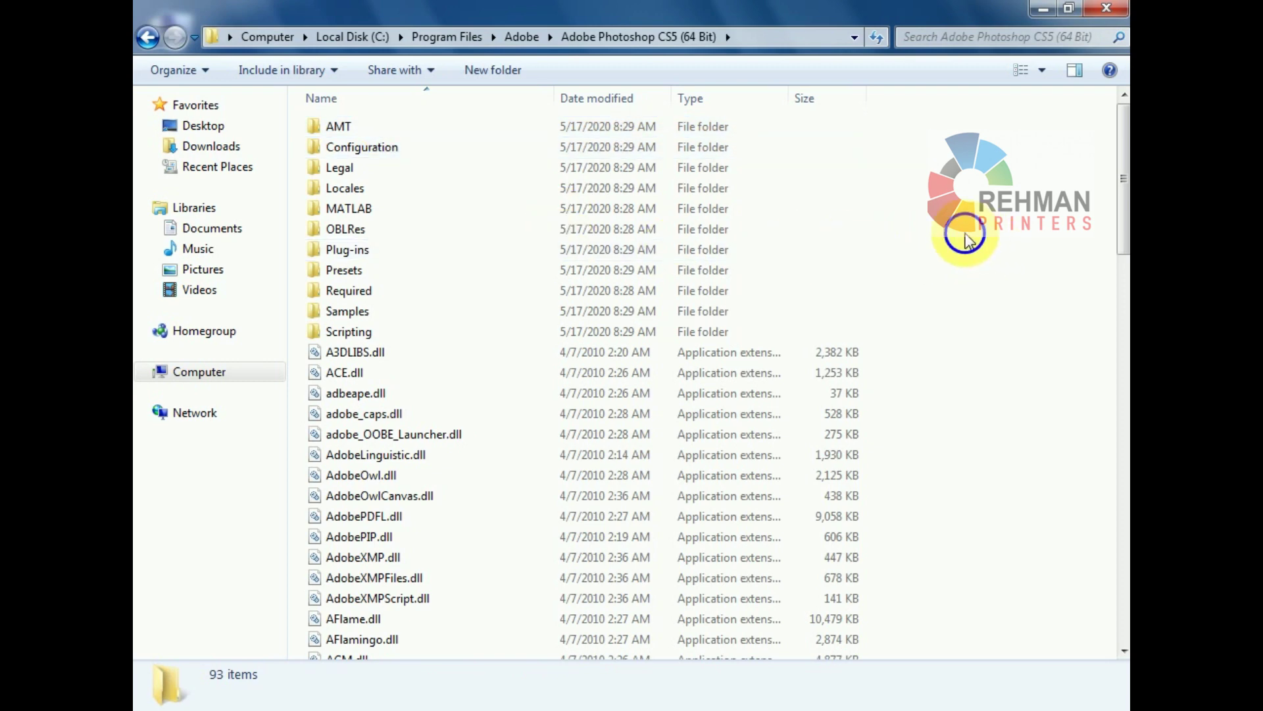
- Paste amtlib.dll there, replacing the original with administrator permission
right_click(965, 238)
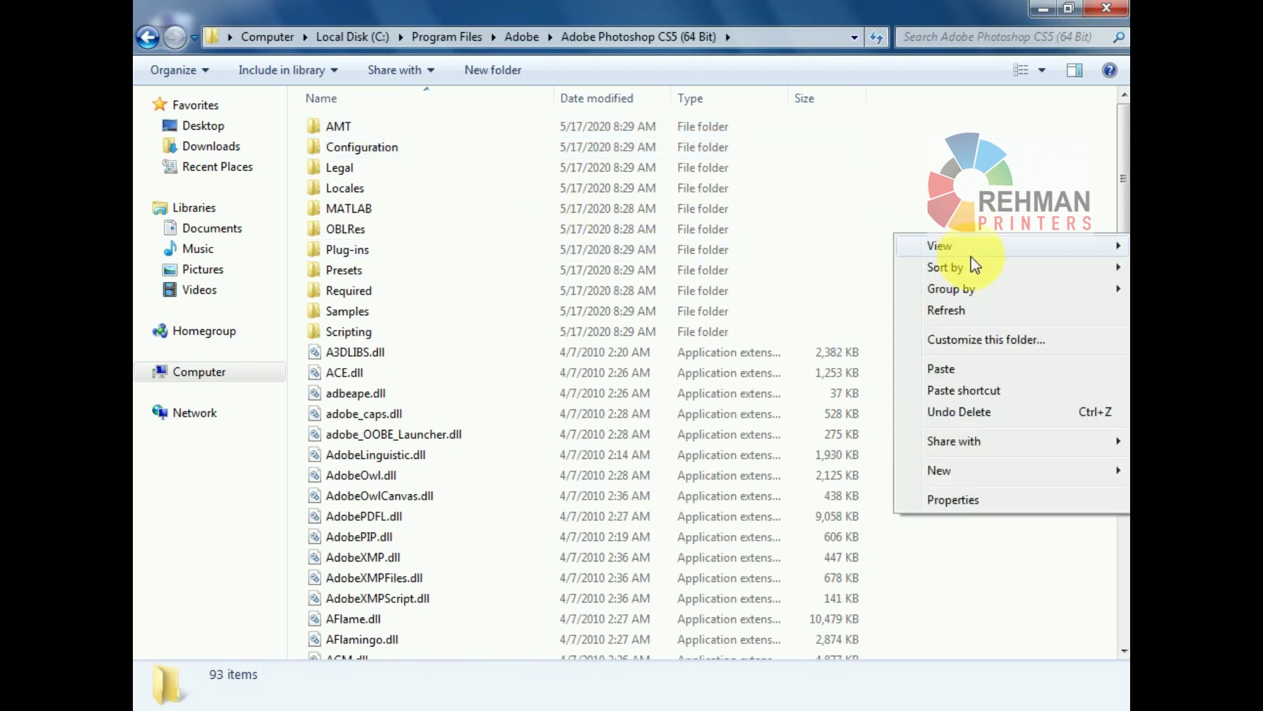
click(949, 372)
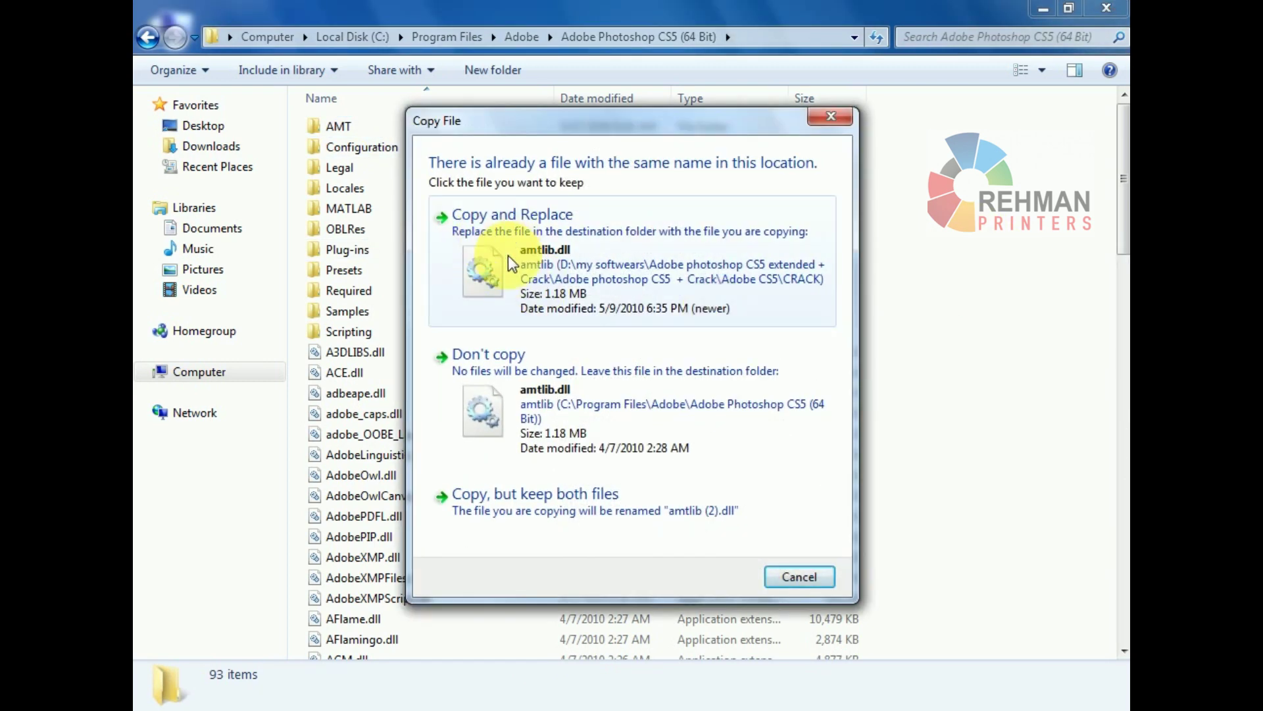
click(503, 262)
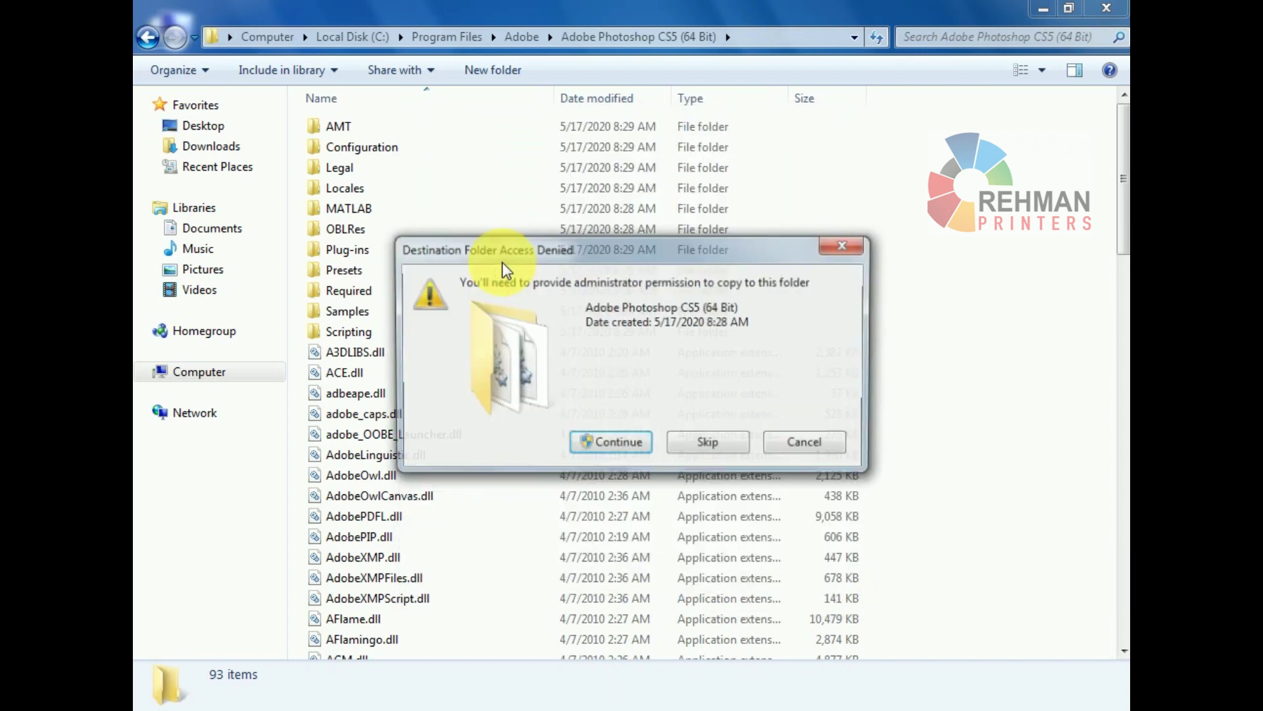
click(618, 444)
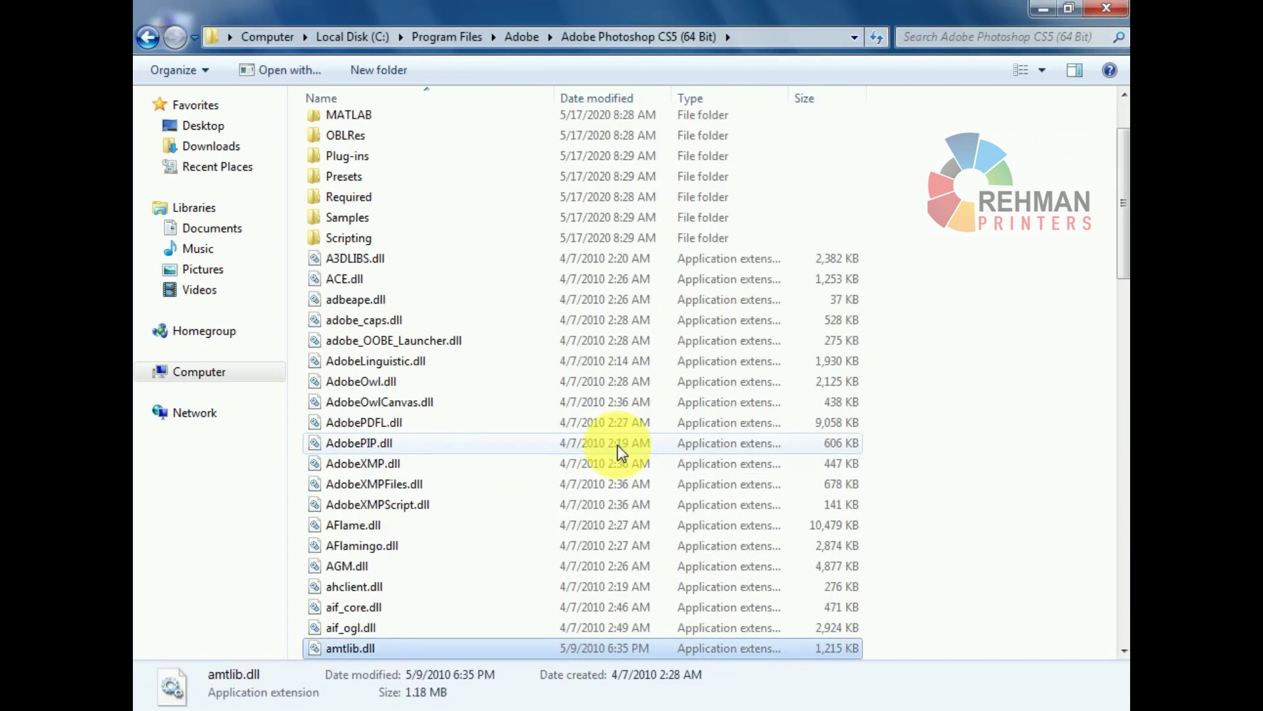
- Send Photoshop.exe to the desktop as a shortcut
scroll(656, 464, down, 2)
scroll(656, 464, down, 3)
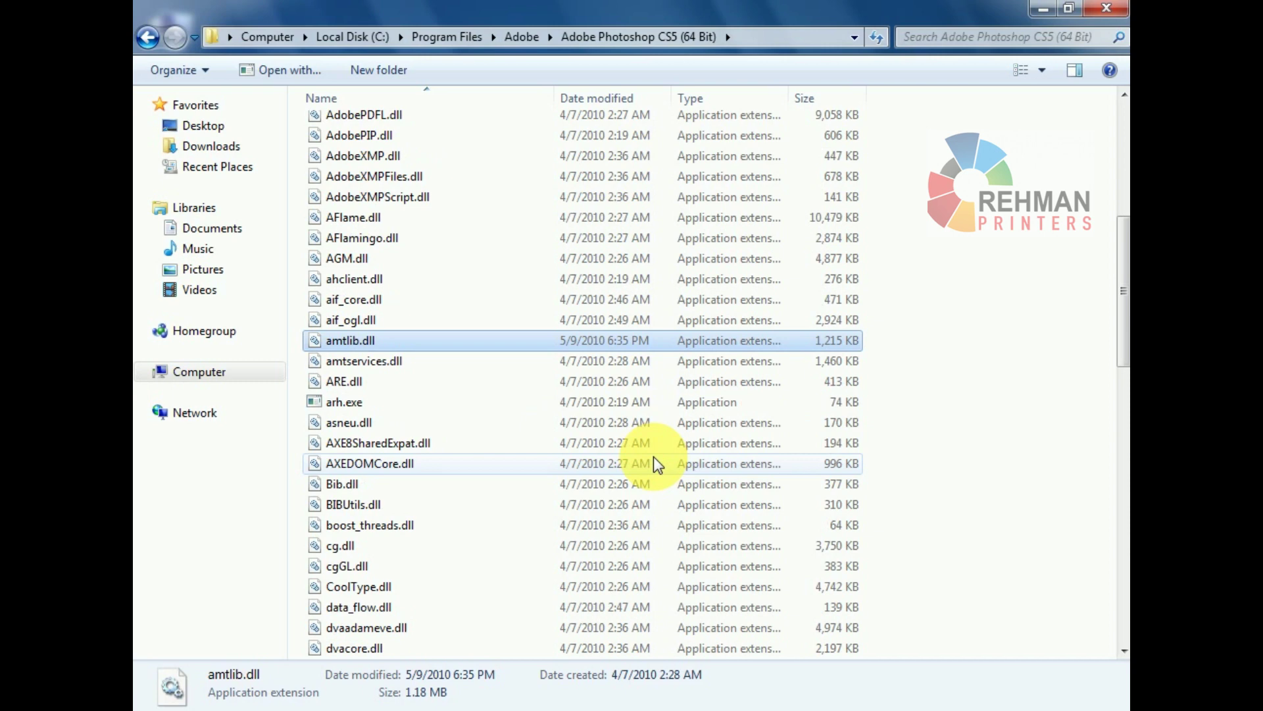
scroll(656, 463, down, 4)
scroll(653, 463, down, 2)
scroll(653, 463, down, 6)
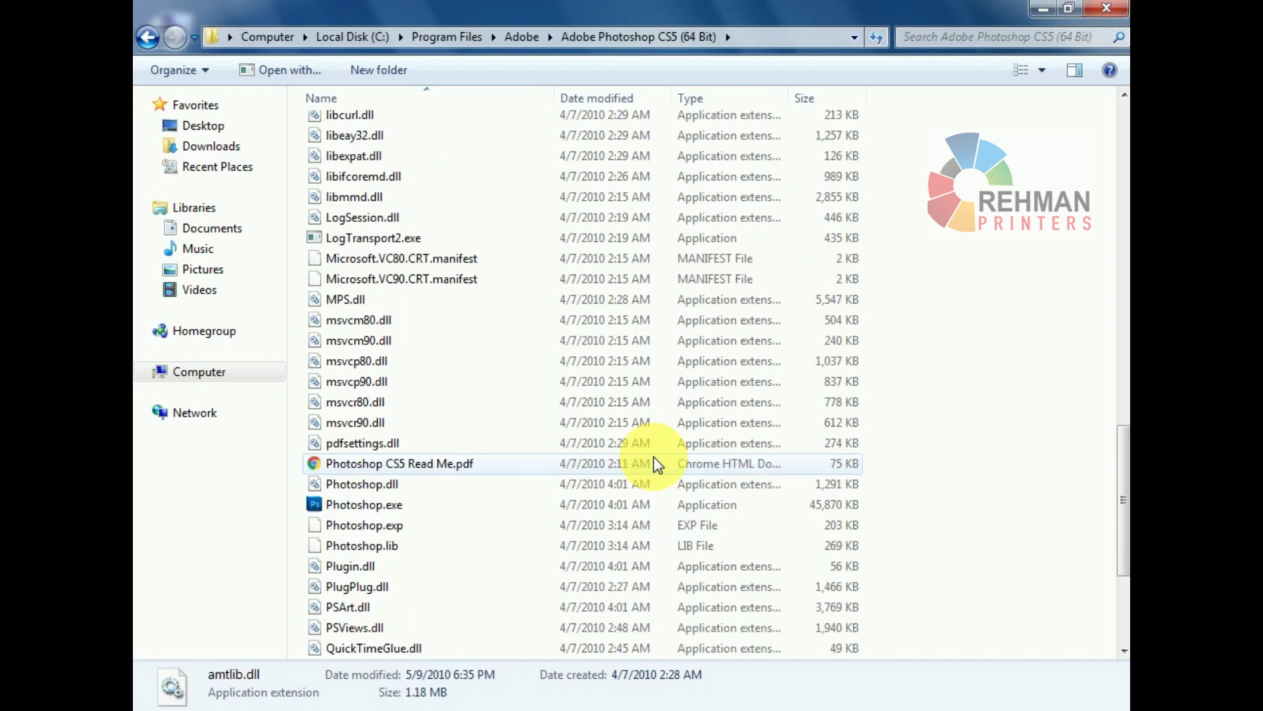
right_click(318, 505)
mouse_move(464, 315)
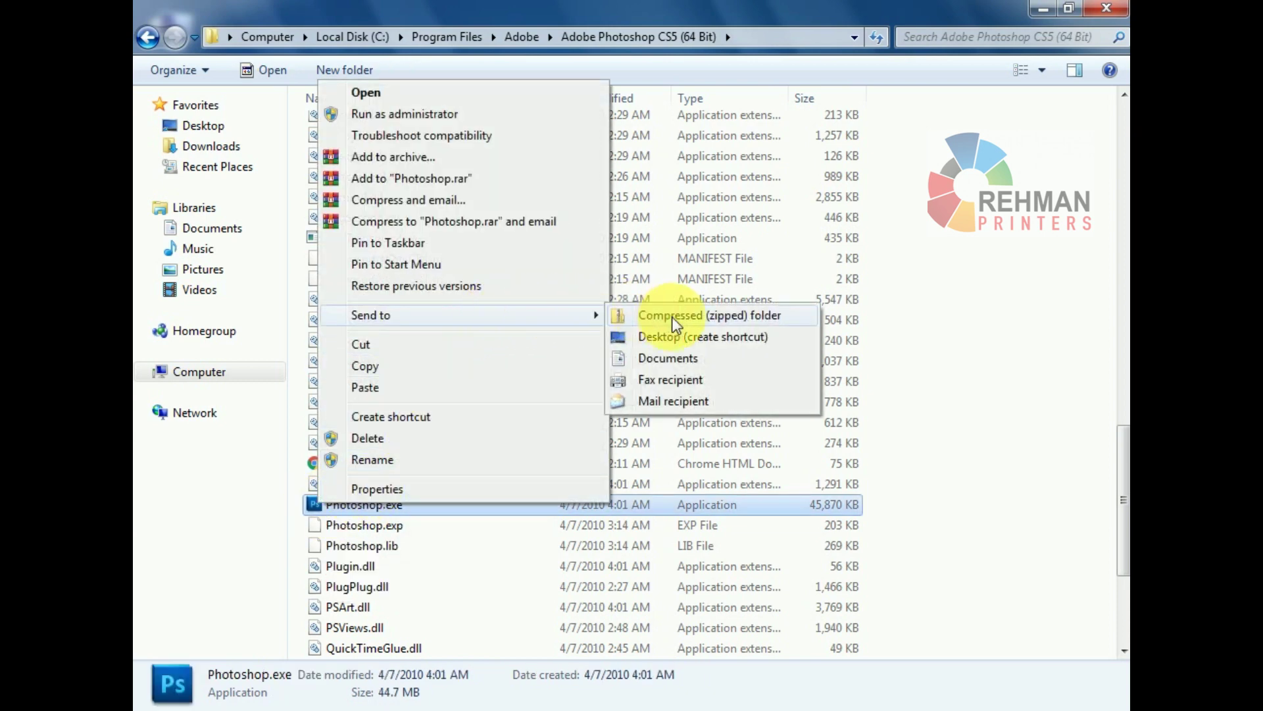
click(673, 338)
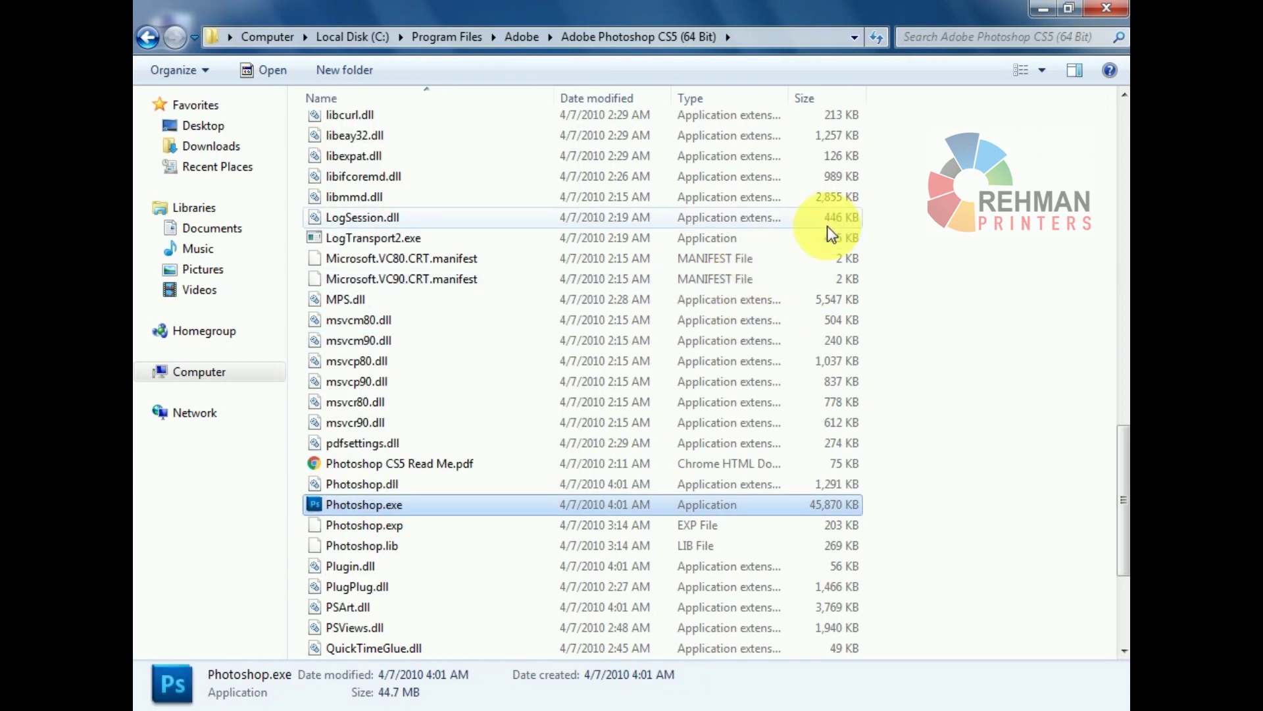
- Minimize Explorer and start Photoshop from the Photoshop.exe - Shortcut icon
click(1045, 11)
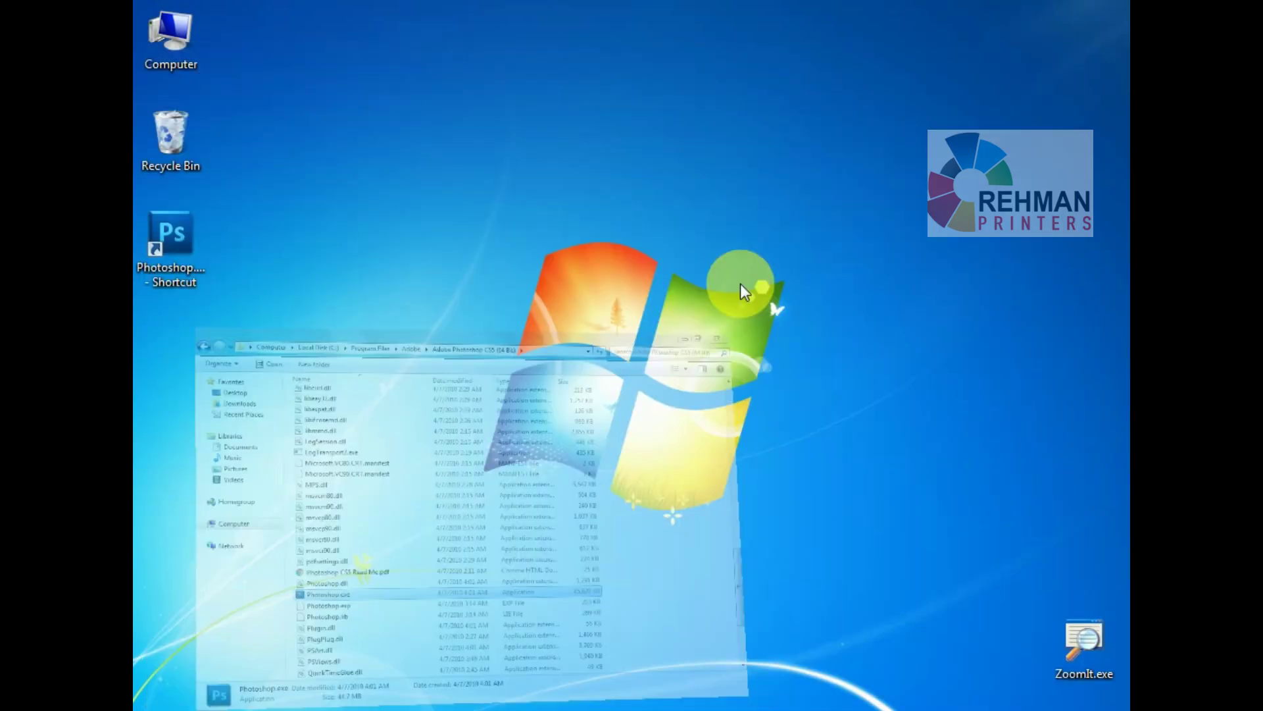
click(177, 250)
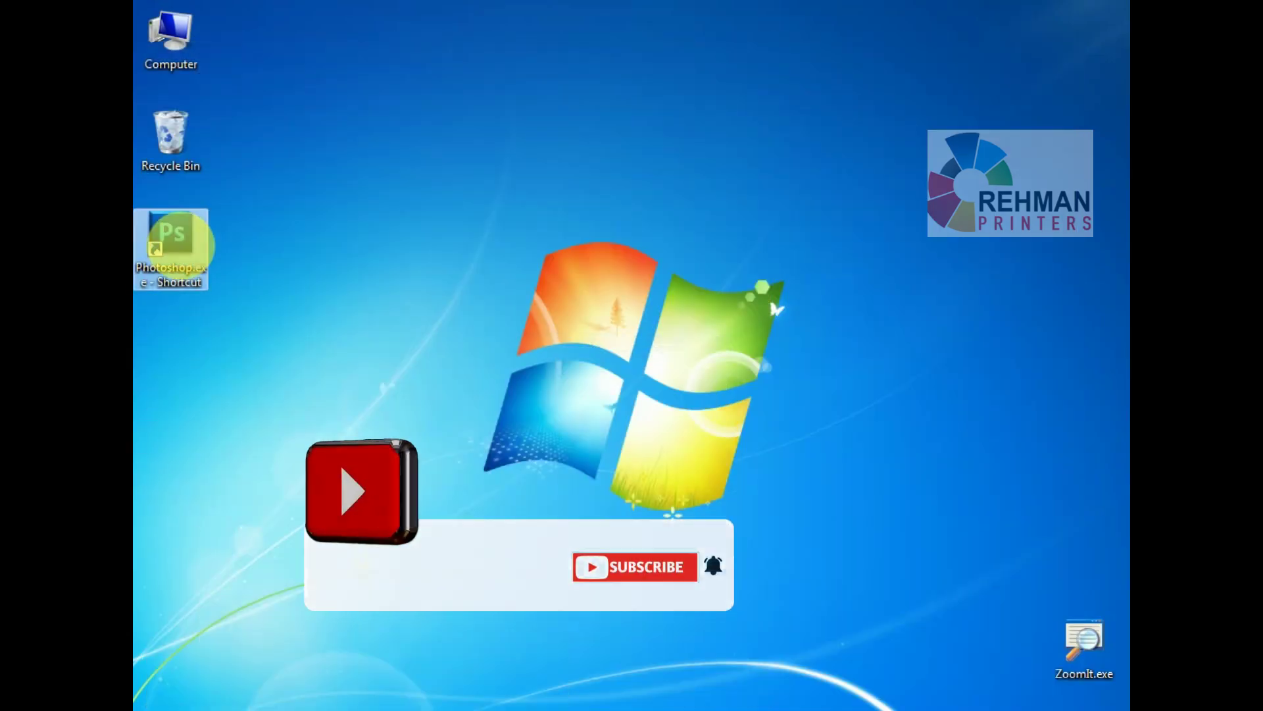
double_click(183, 253)
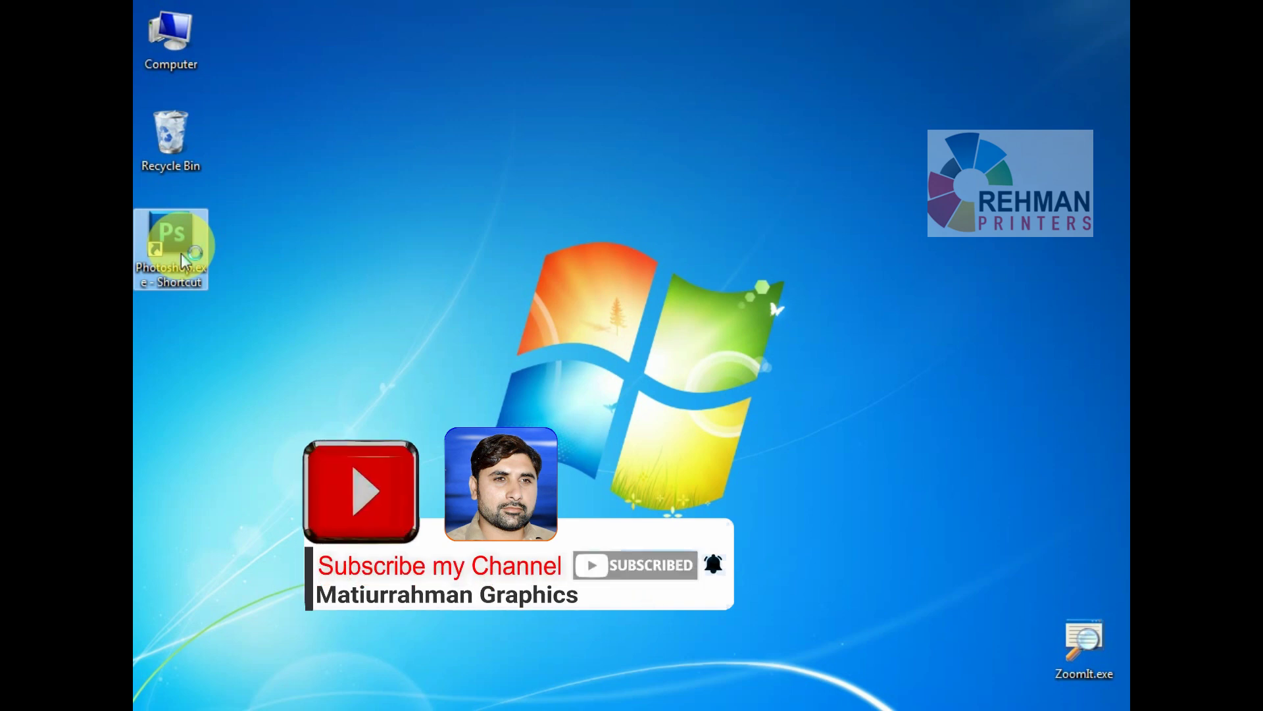